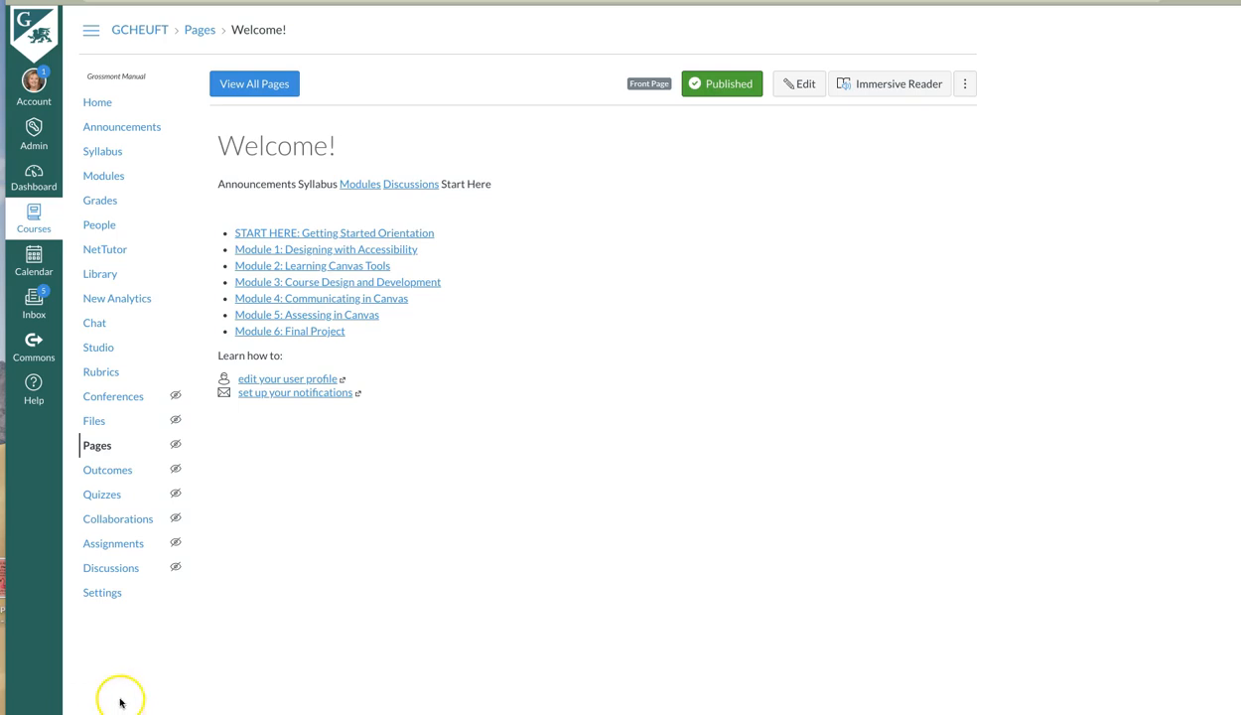
# Edit the Welcome! page and link the word "Announcements" to the course's Announcements area using a course navigation link.
pyautogui.click(800, 84)
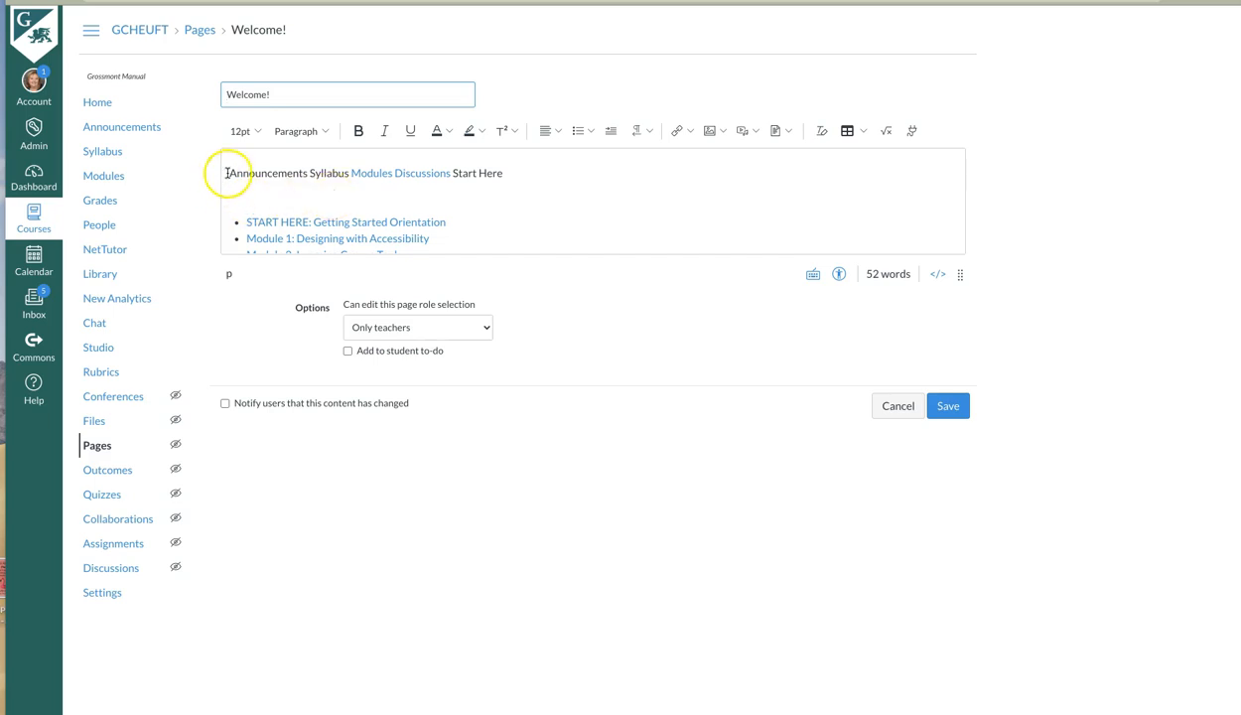
pyautogui.moveTo(228, 172); pyautogui.dragTo(301, 172)
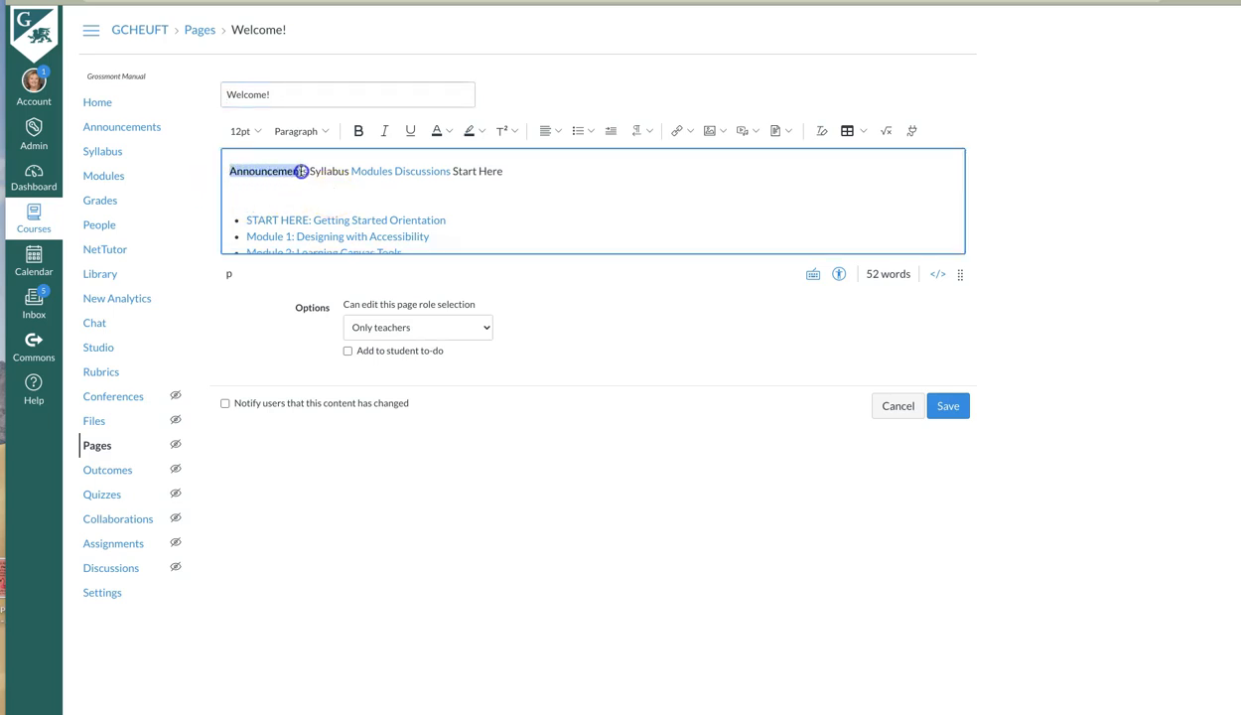
pyautogui.click(690, 132)
pyautogui.click(687, 180)
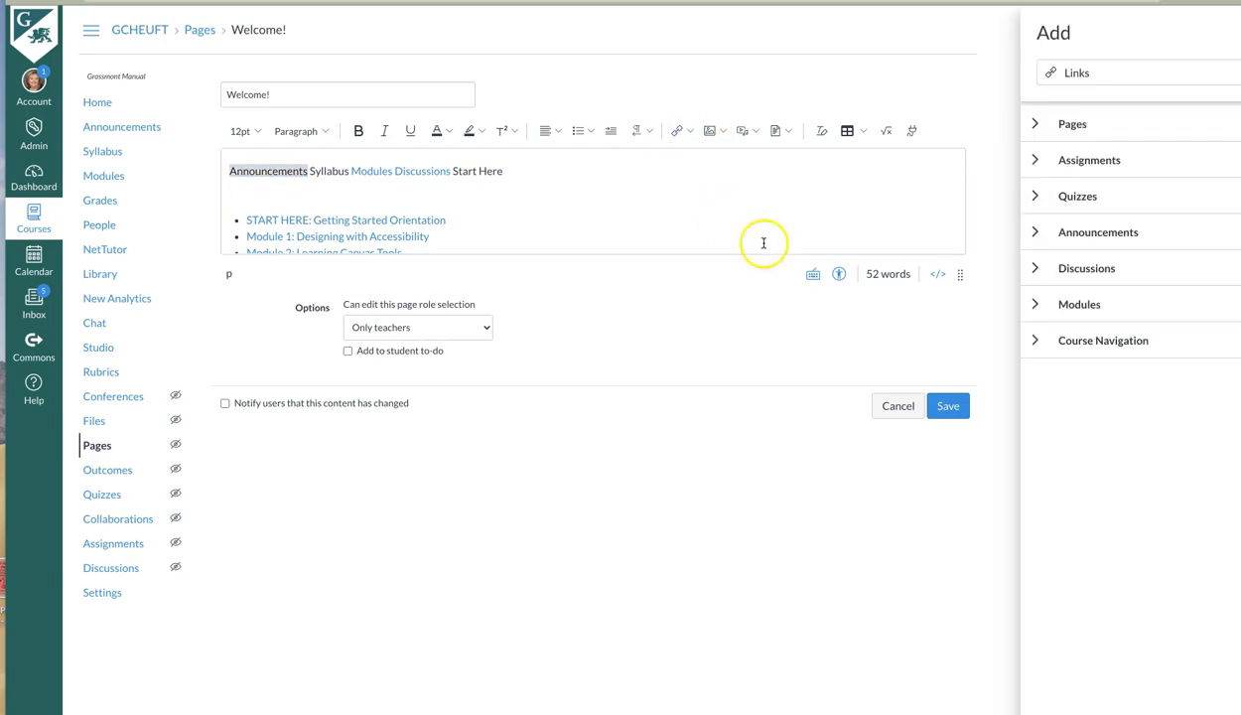
pyautogui.click(1036, 341)
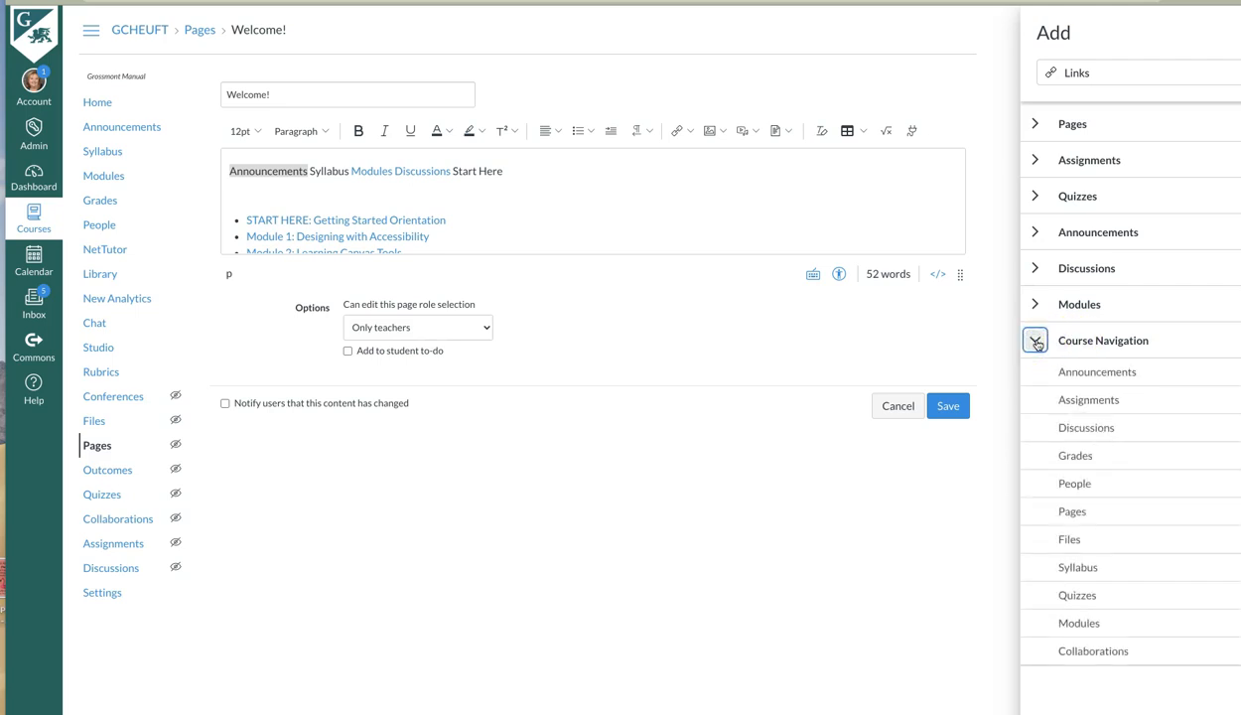
pyautogui.click(1079, 375)
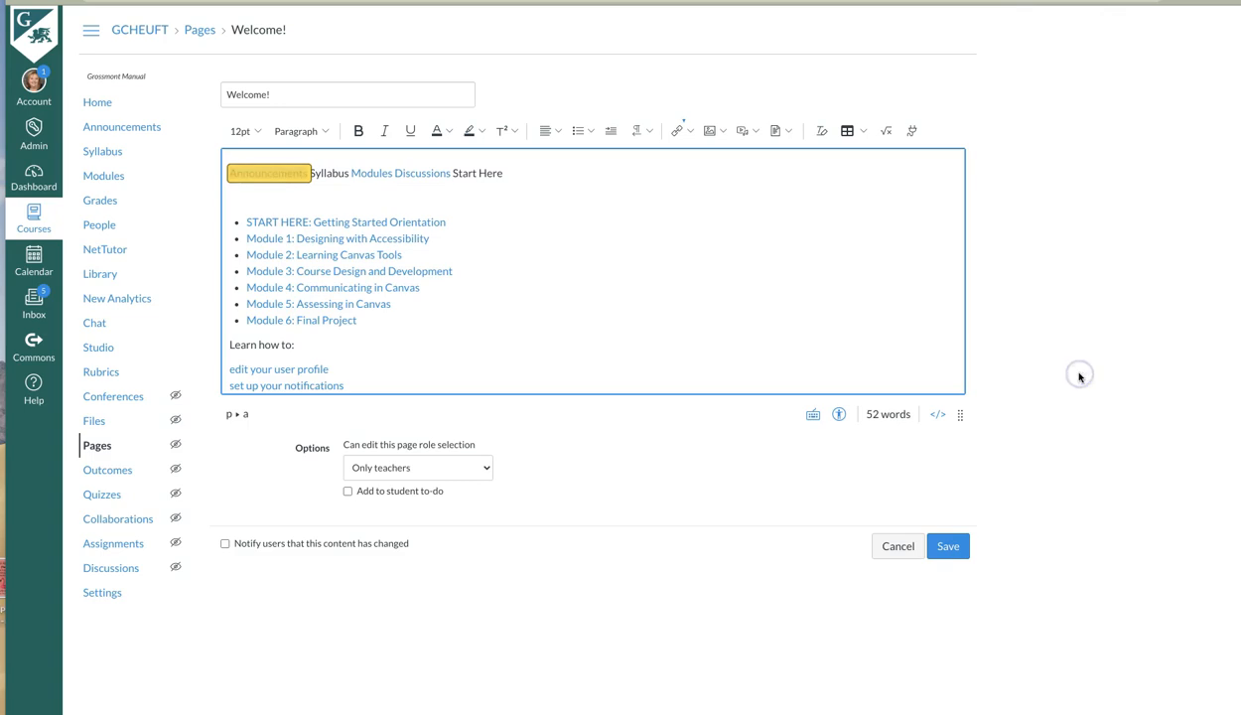
pyautogui.click(224, 193)
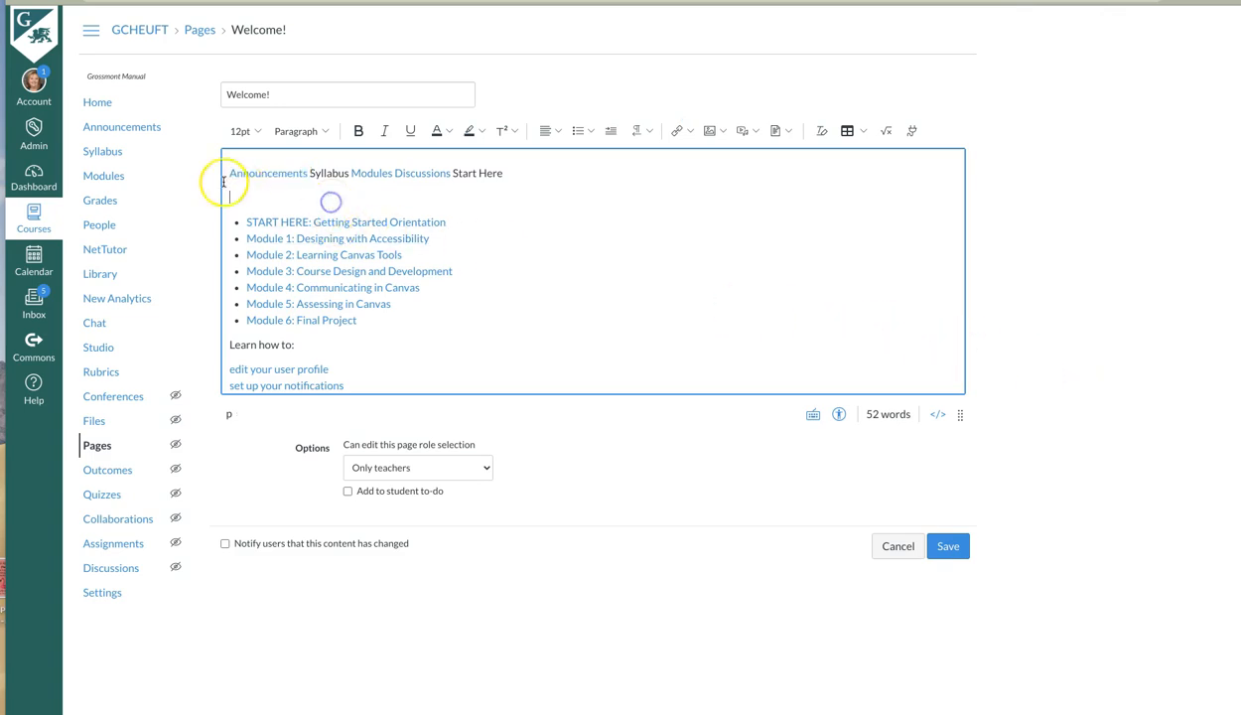
# Link the word "Syllabus" in the first line to the course's Syllabus area using a course navigation link.
pyautogui.click(311, 174)
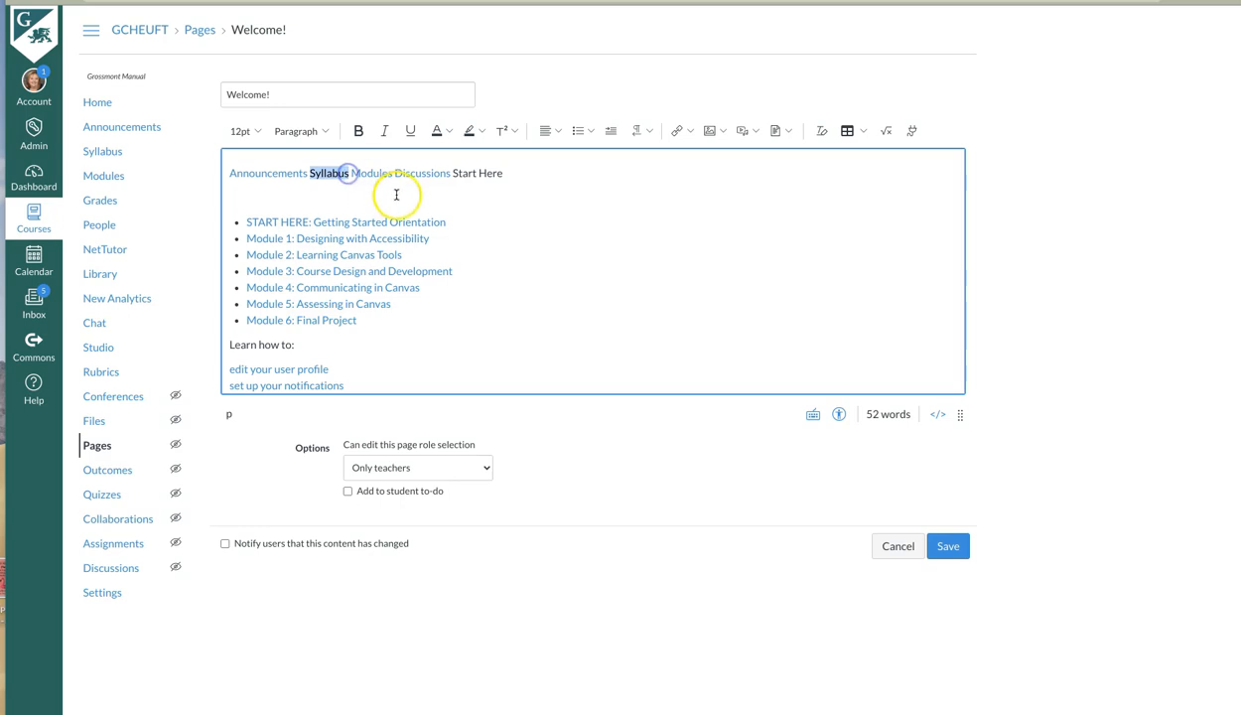
pyautogui.click(693, 132)
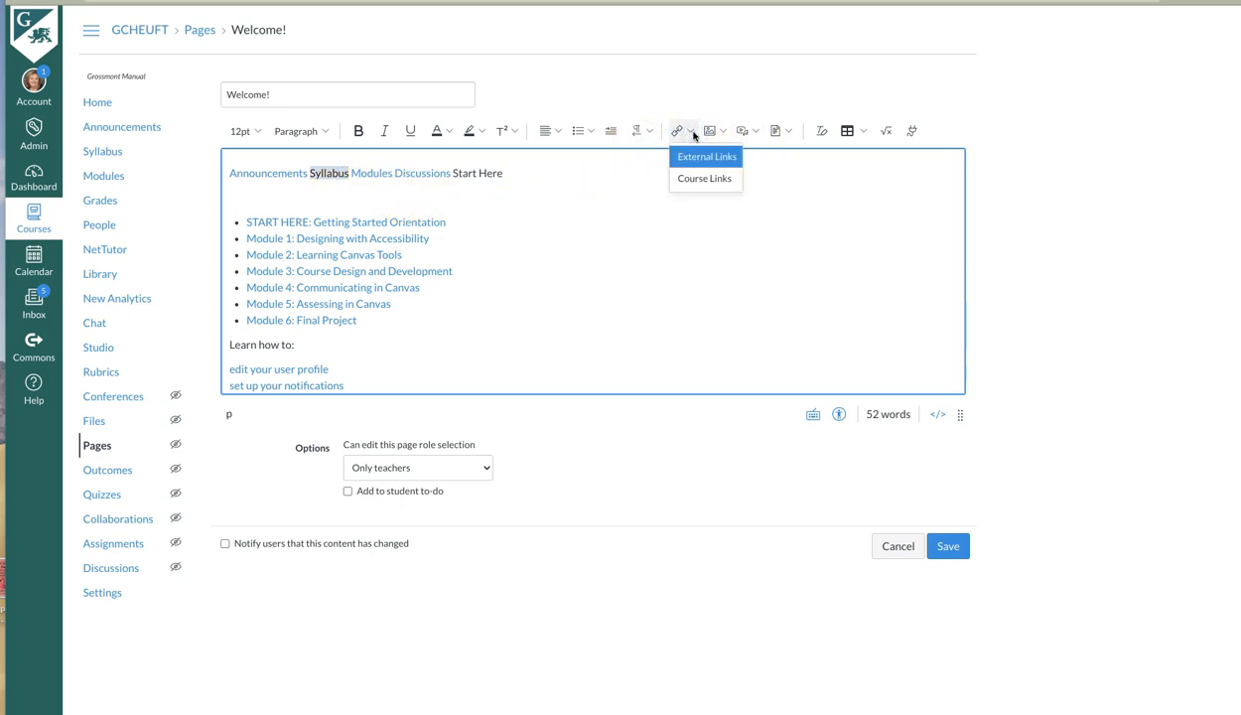
pyautogui.click(701, 179)
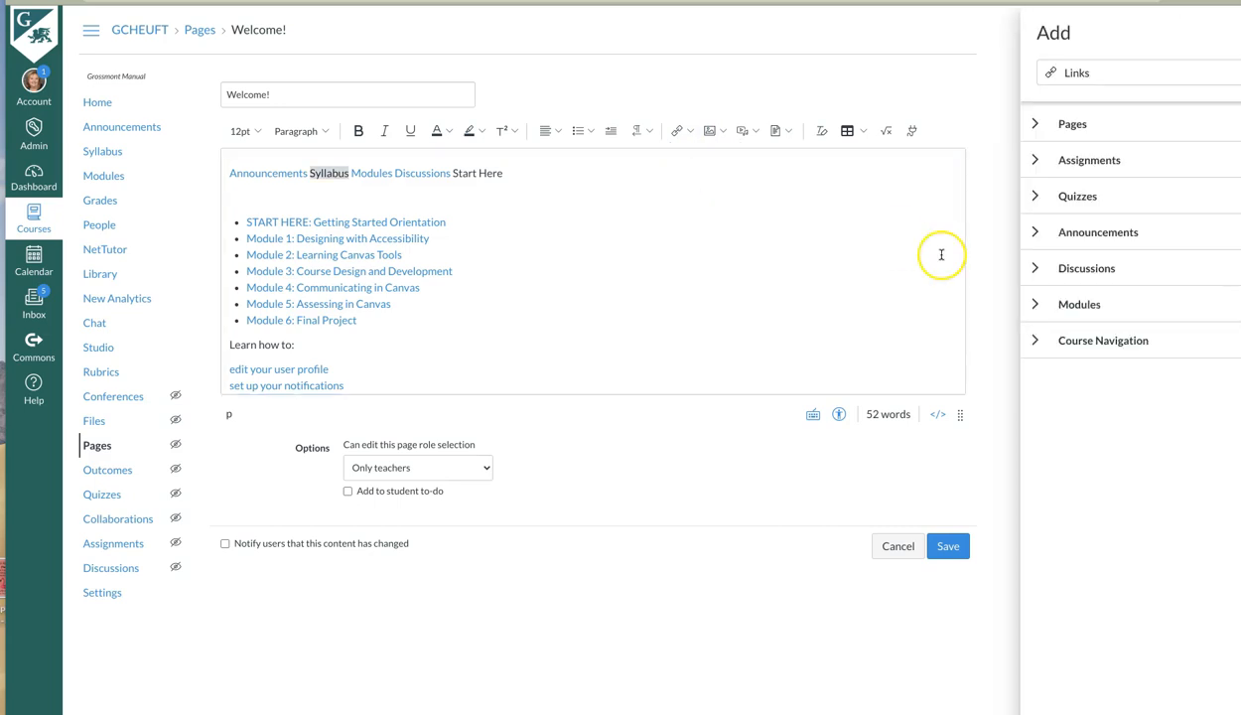
pyautogui.click(1036, 340)
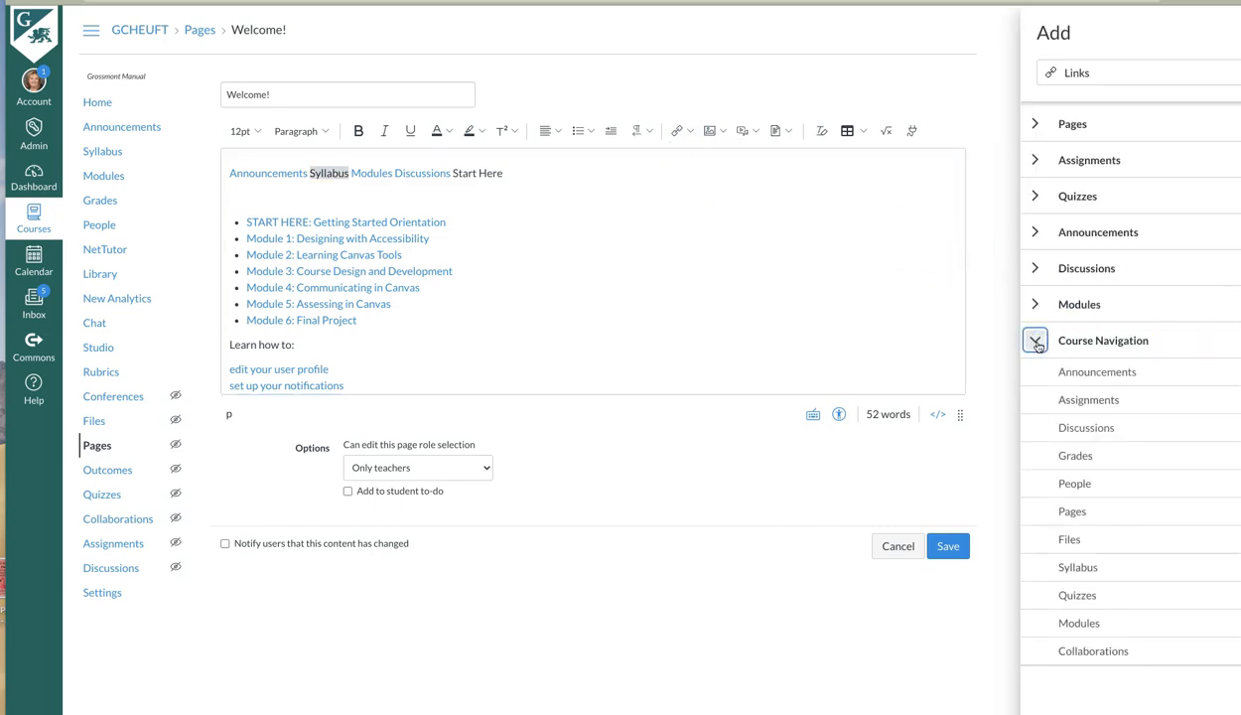
pyautogui.click(1077, 568)
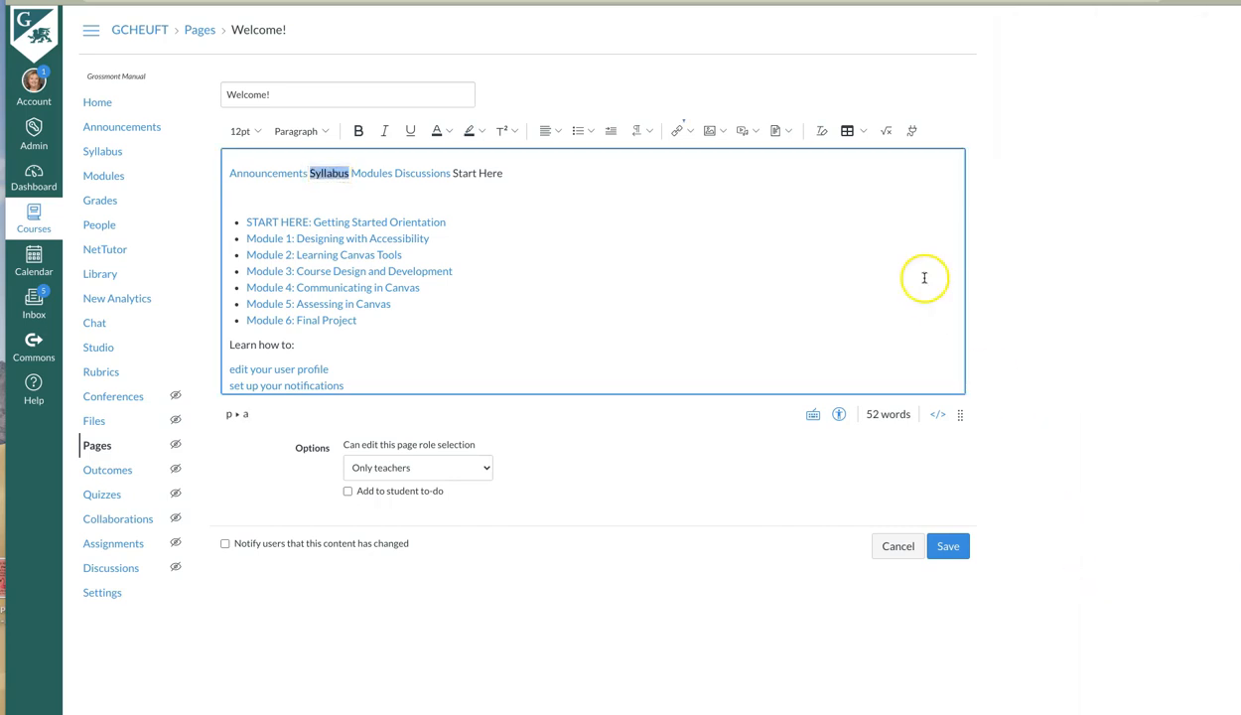
pyautogui.click(383, 196)
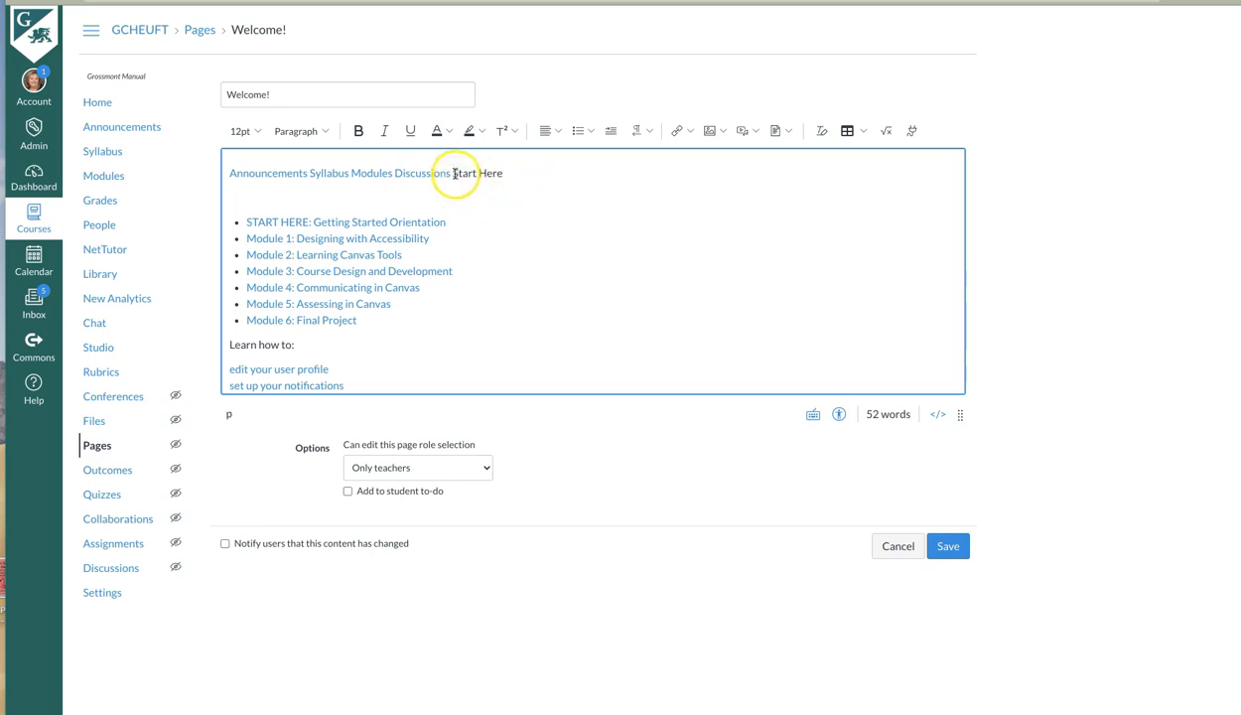
# Link the words "Start Here" to the course page "0.1 Welcome (READ)" and save the page.
pyautogui.moveTo(452, 173); pyautogui.dragTo(485, 174)
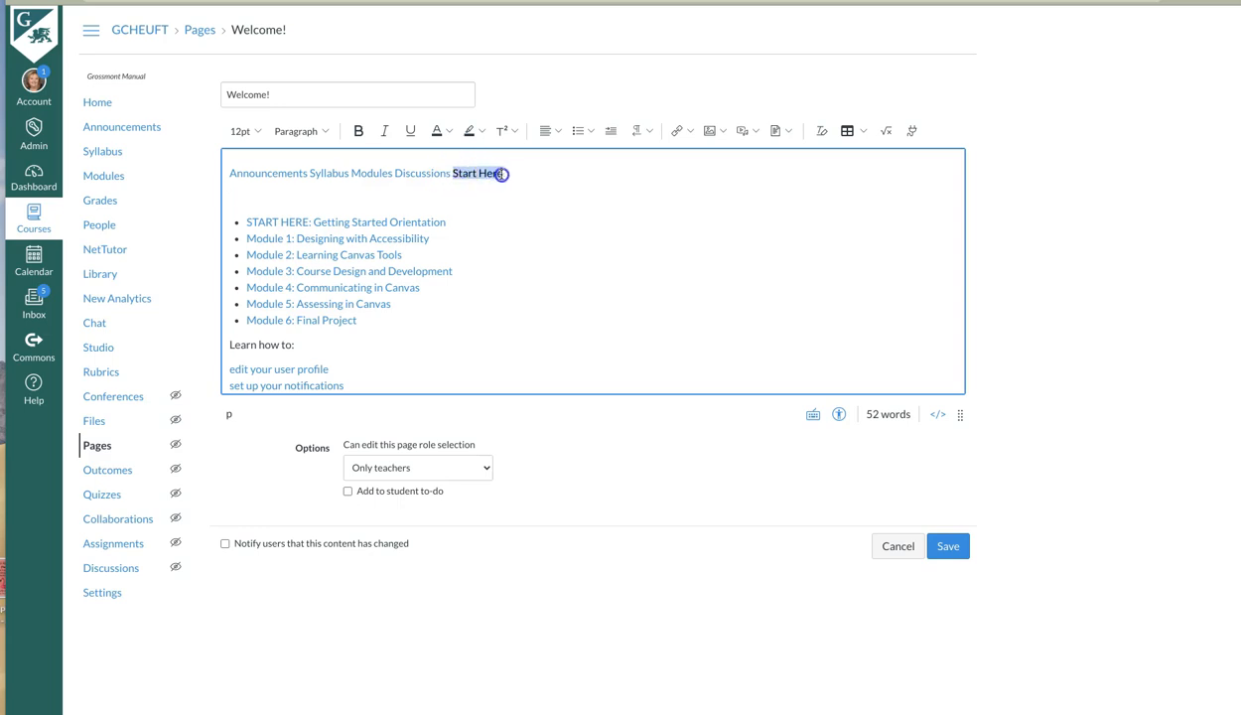
pyautogui.click(680, 131)
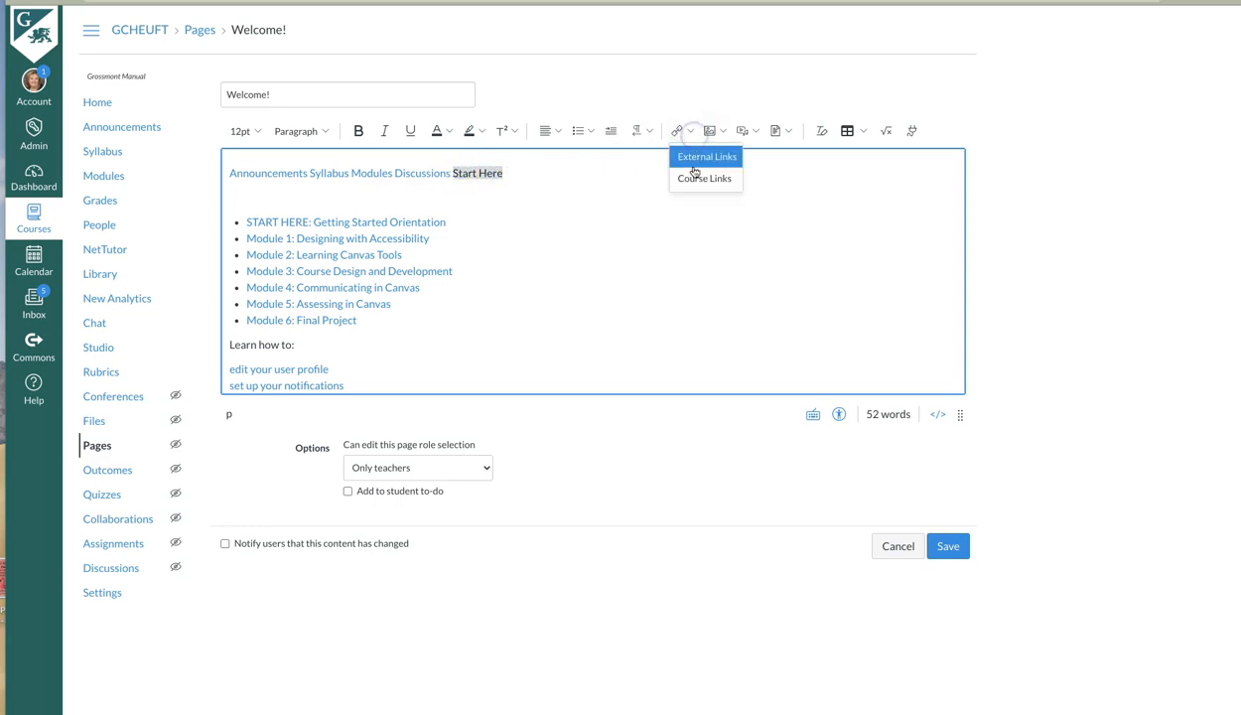
pyautogui.click(695, 178)
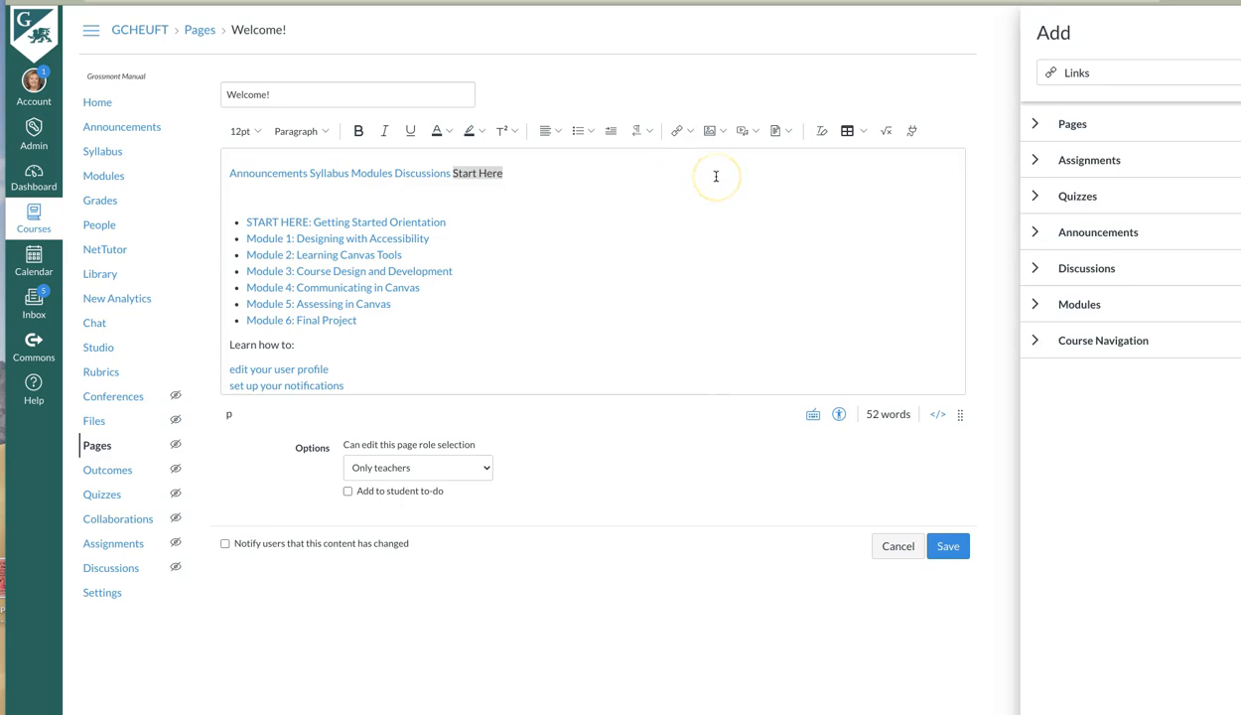
pyautogui.click(1038, 126)
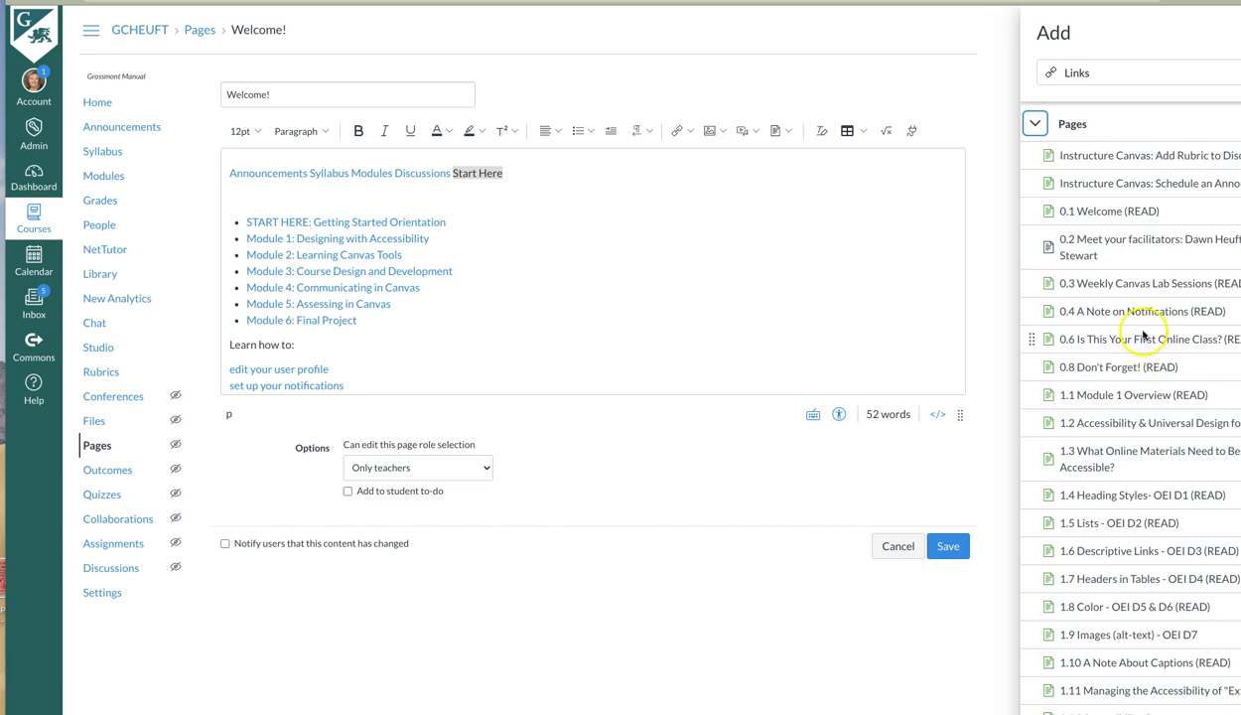
pyautogui.click(1102, 212)
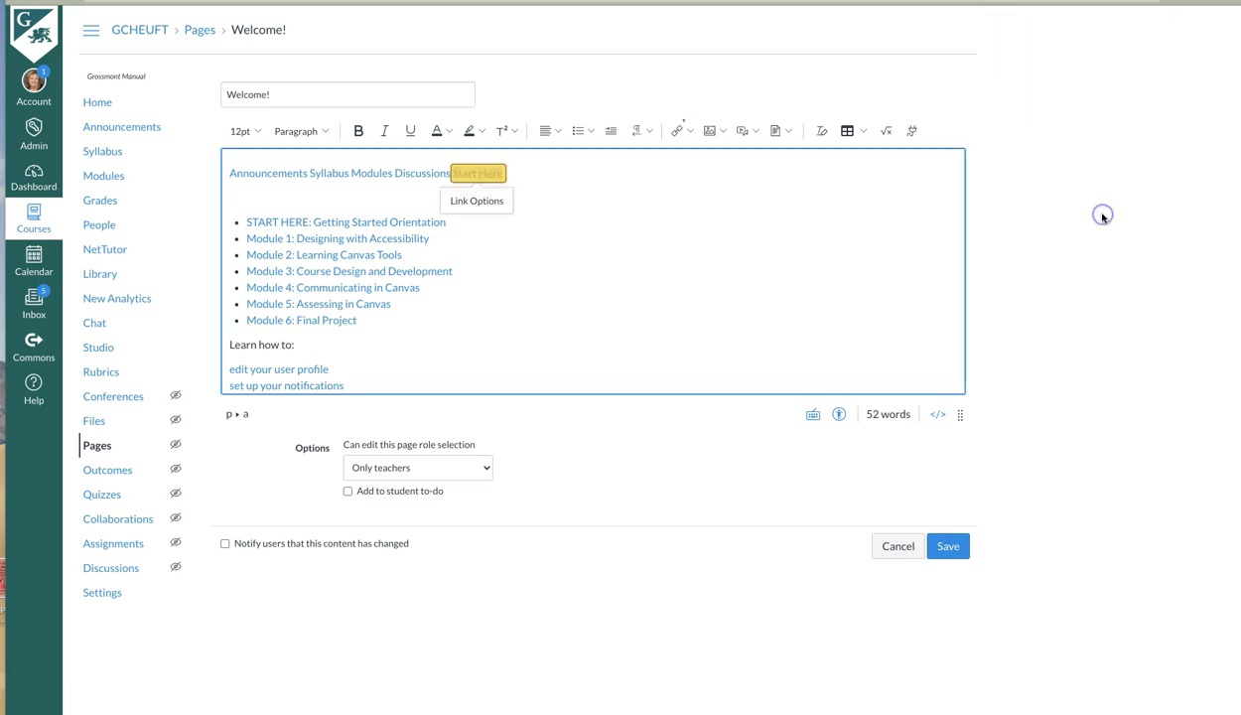
pyautogui.click(591, 252)
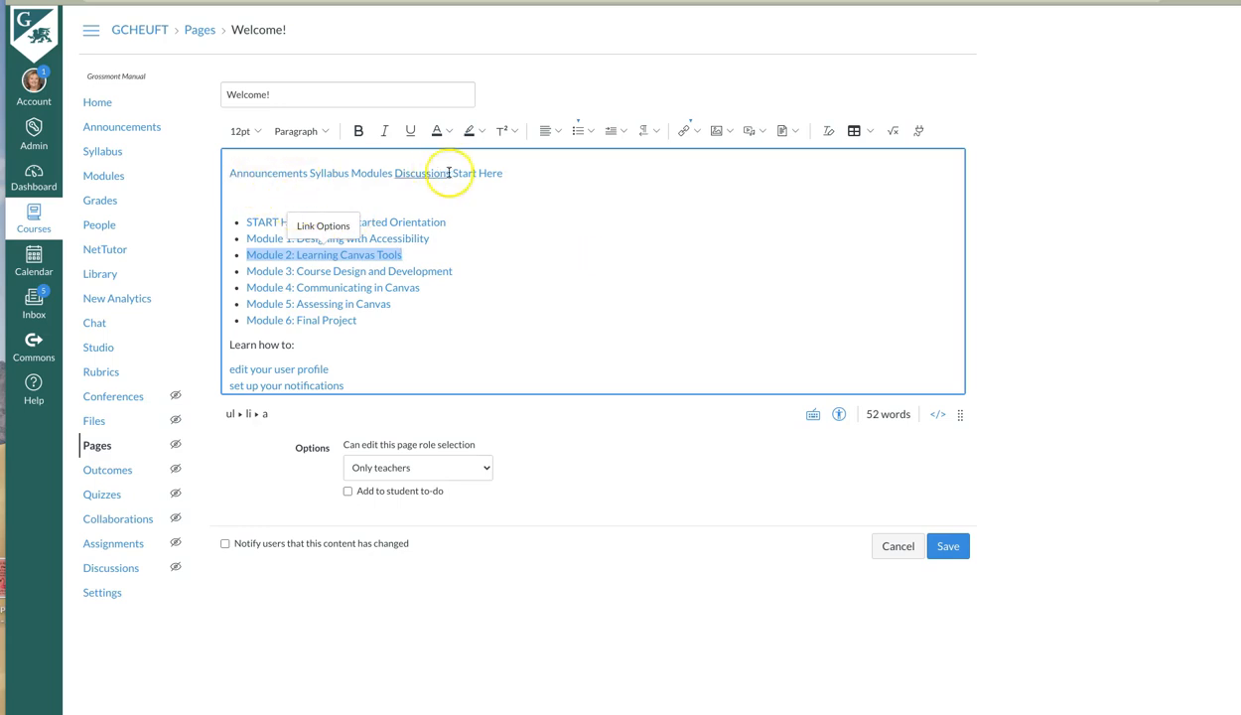
pyautogui.click(949, 546)
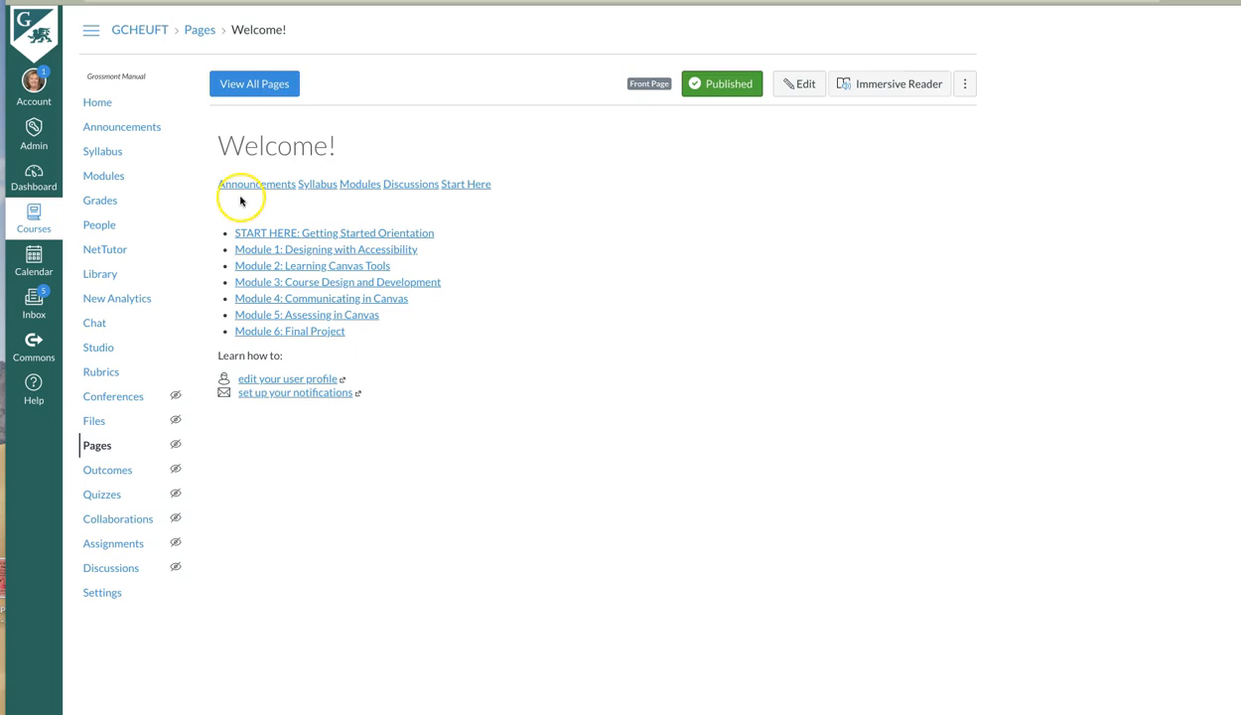
# In the page's HTML, add class="Button Button--success" to the Announcements link's opening tag and save the page.
pyautogui.click(461, 186)
pyautogui.click(803, 90)
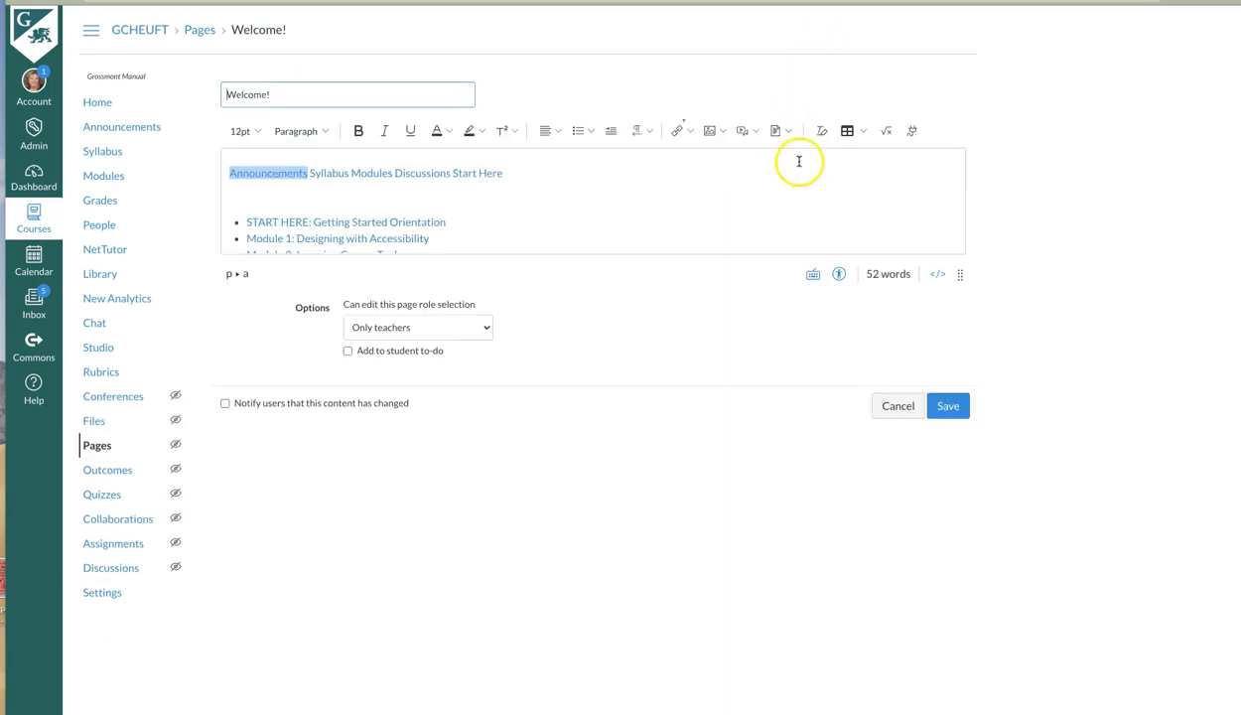
pyautogui.click(940, 278)
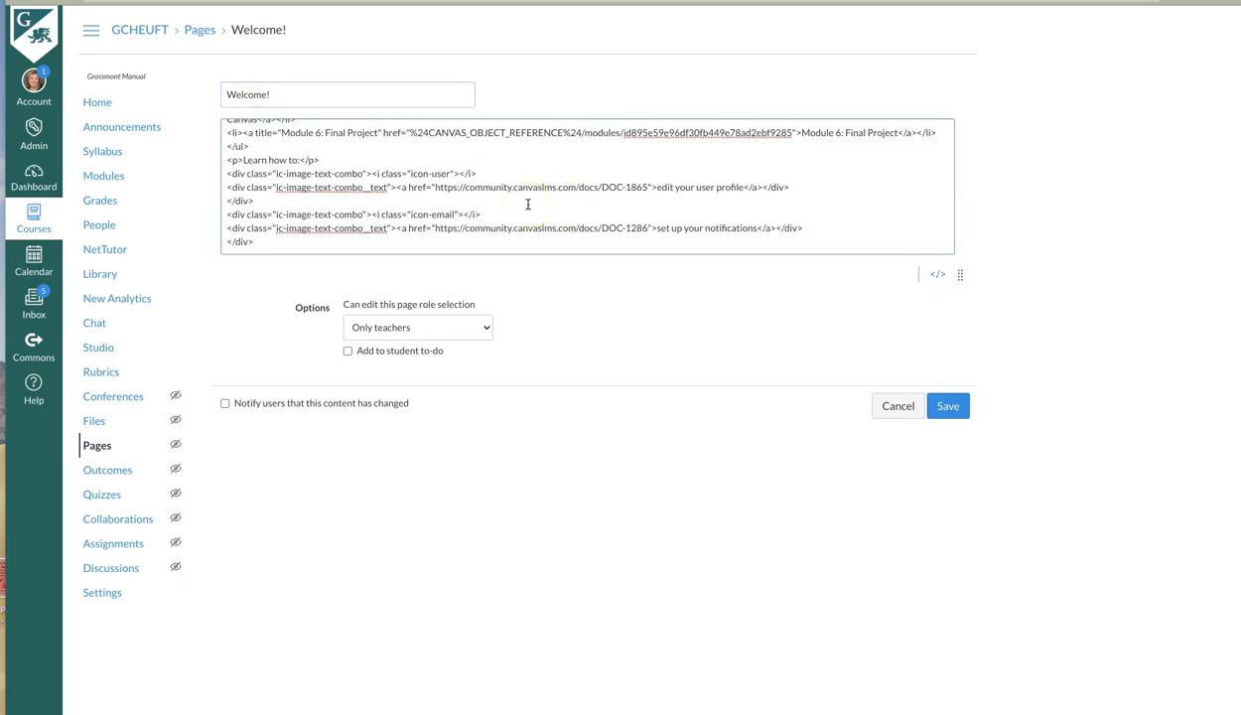
pyautogui.click(279, 227)
pyautogui.click(269, 243)
pyautogui.click(269, 230)
pyautogui.scroll(10, 269, 230)
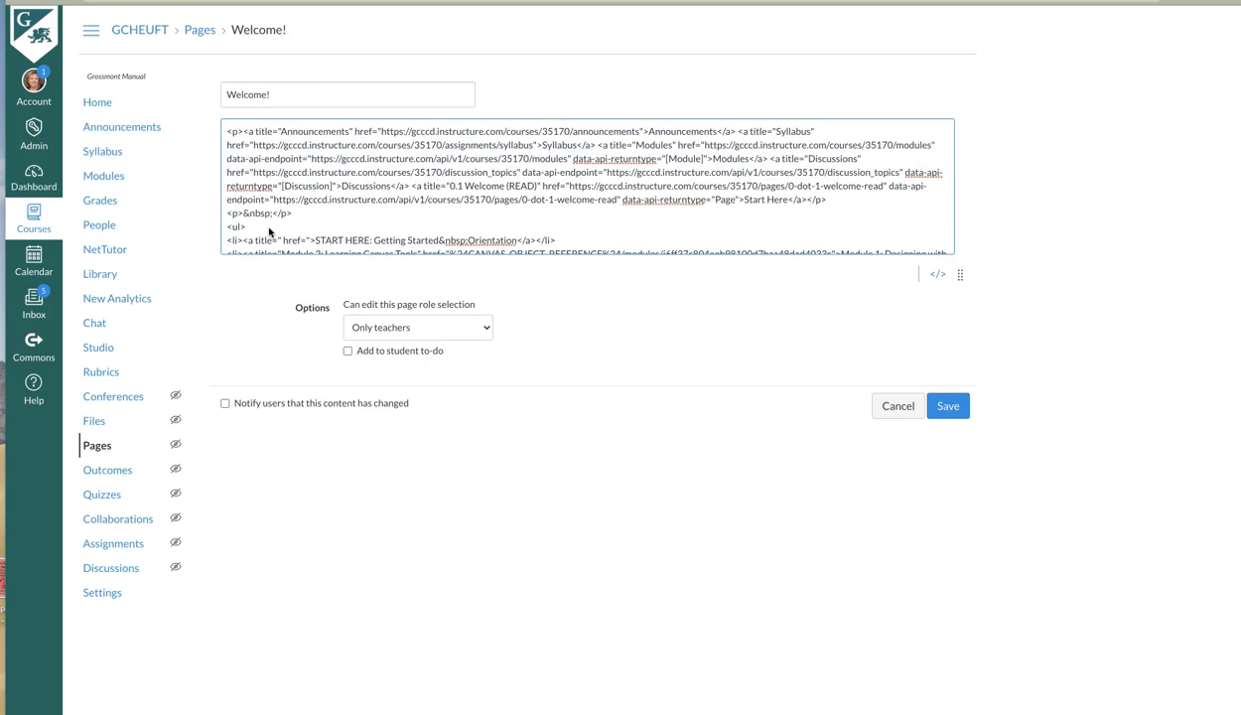
pyautogui.click(275, 138)
pyautogui.click(239, 135)
pyautogui.click(253, 132)
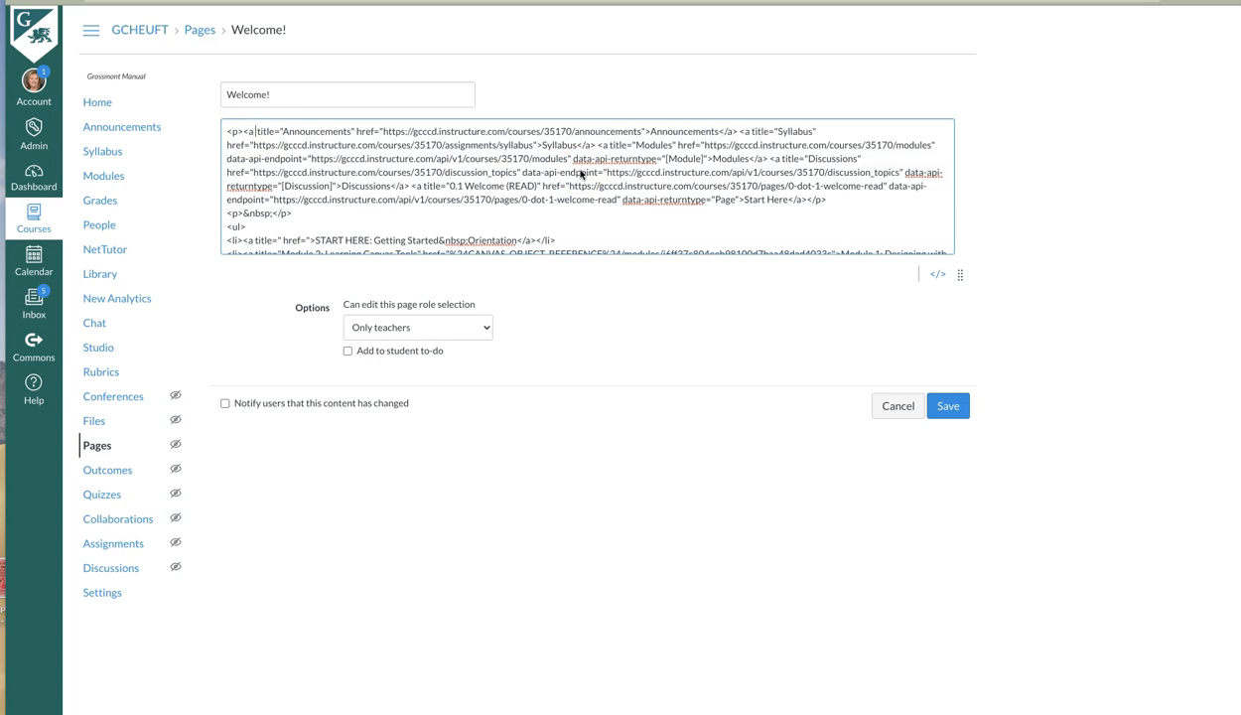
pyautogui.write('class="Button Button--success"')
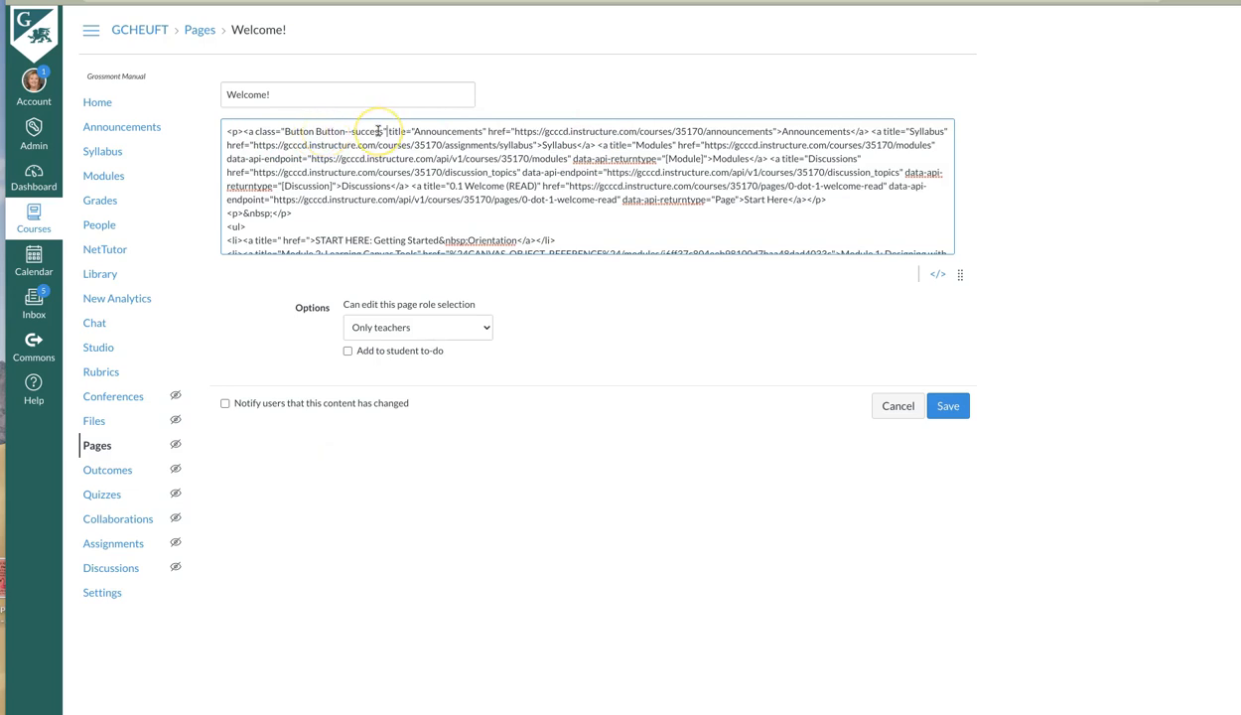
pyautogui.click(948, 409)
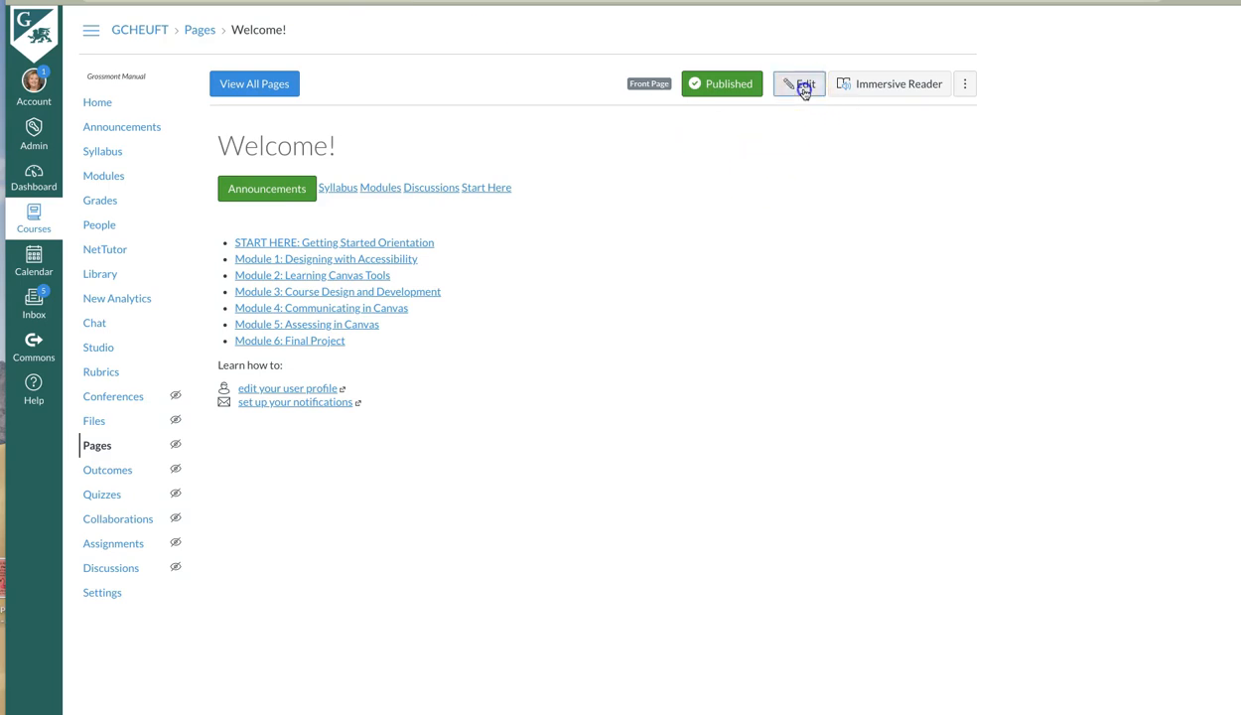
# Reopen the page's HTML and insert class="Button Button--success" into the Syllabus link's opening tag, before its title attribute.
pyautogui.click(800, 88)
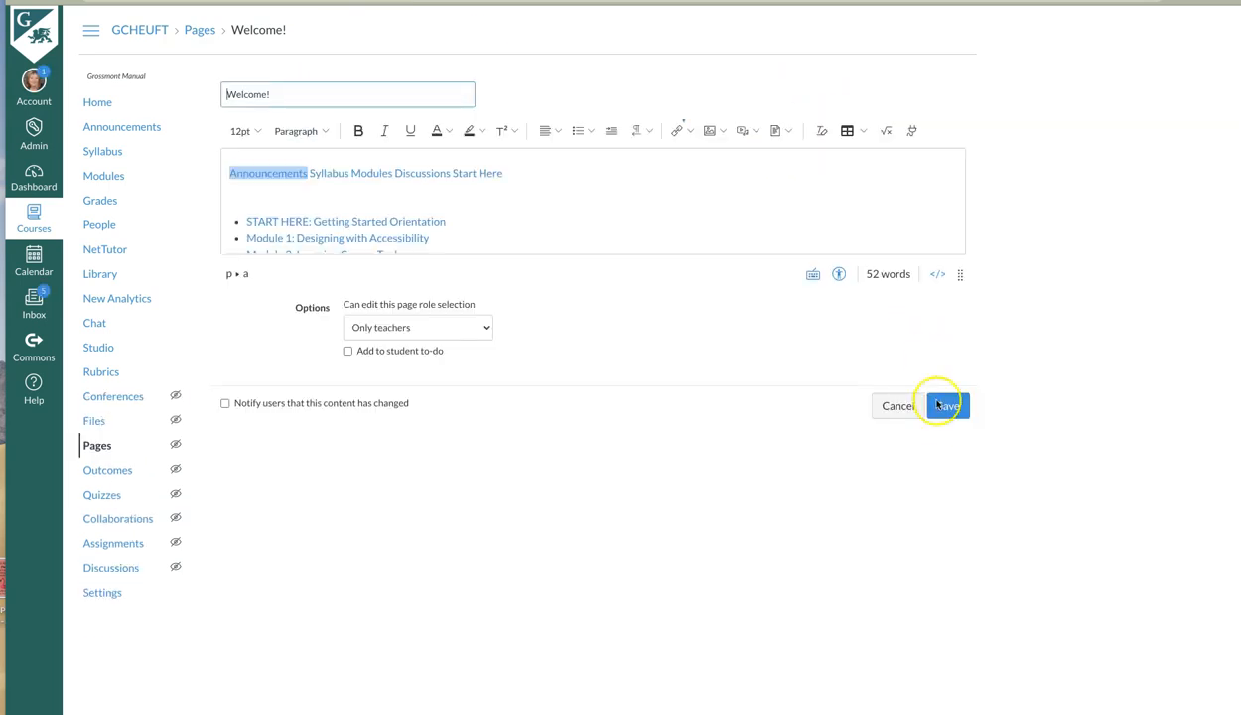
pyautogui.click(932, 276)
pyautogui.click(632, 222)
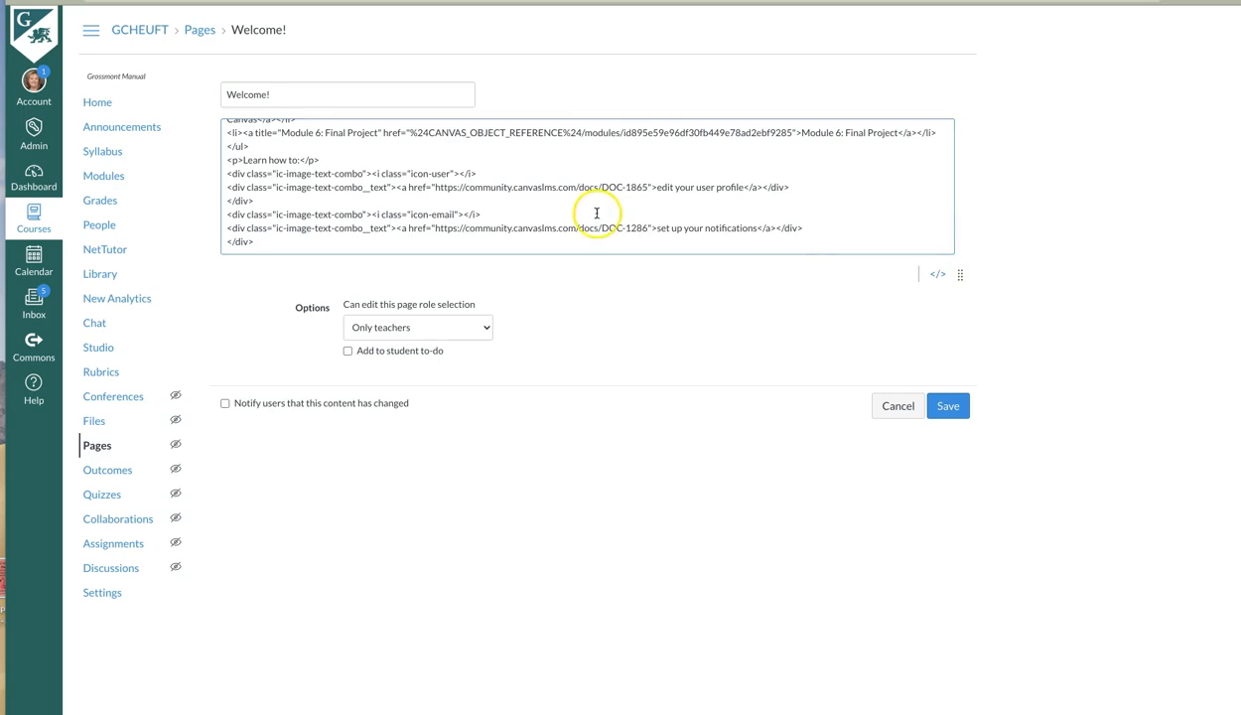
pyautogui.scroll(10, 555, 207)
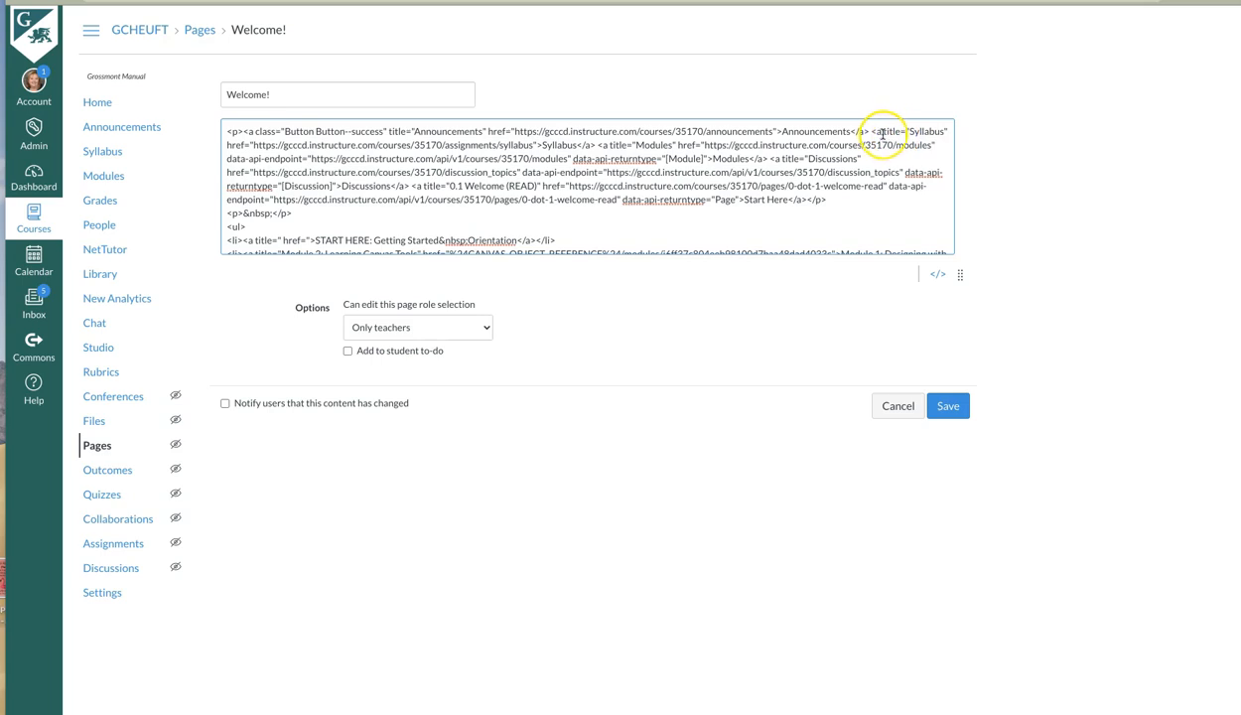
pyautogui.click(882, 134)
pyautogui.click(883, 132)
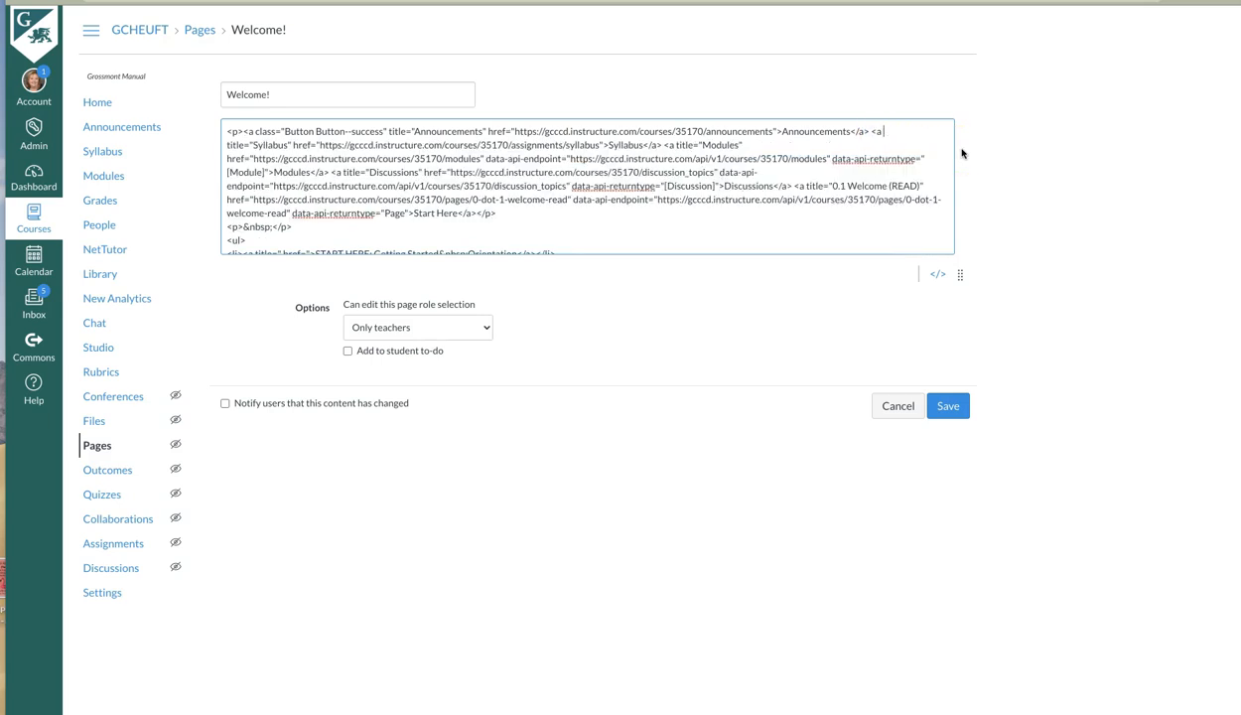
pyautogui.write('class="Button Button--success"')
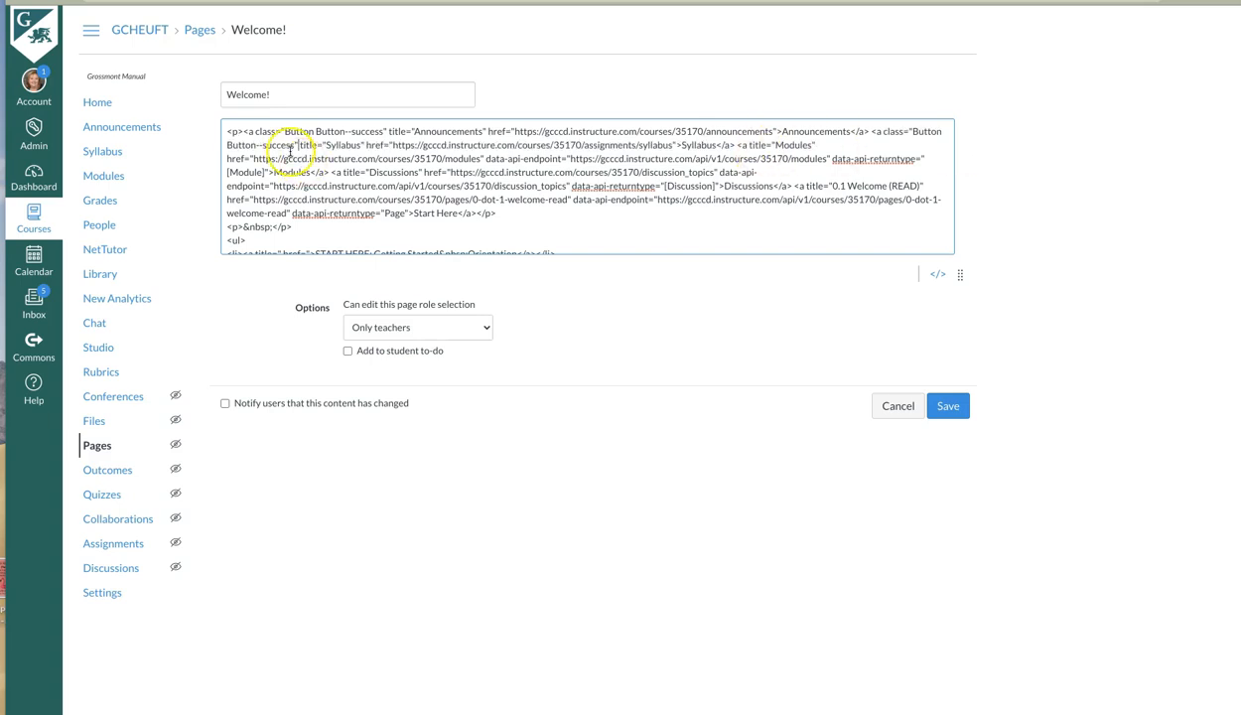
# Change the Syllabus link's button class to Button--secondary and save the page.
pyautogui.moveTo(263, 145); pyautogui.dragTo(287, 145)
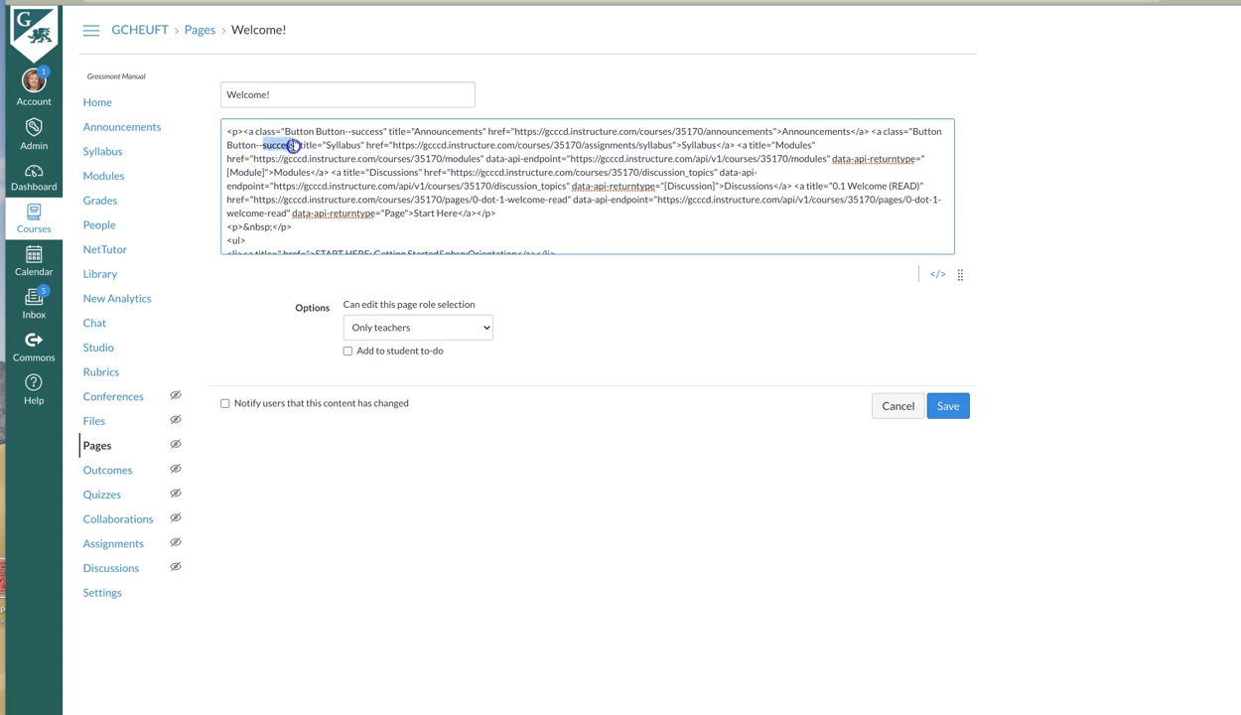
pyautogui.write('secondary')
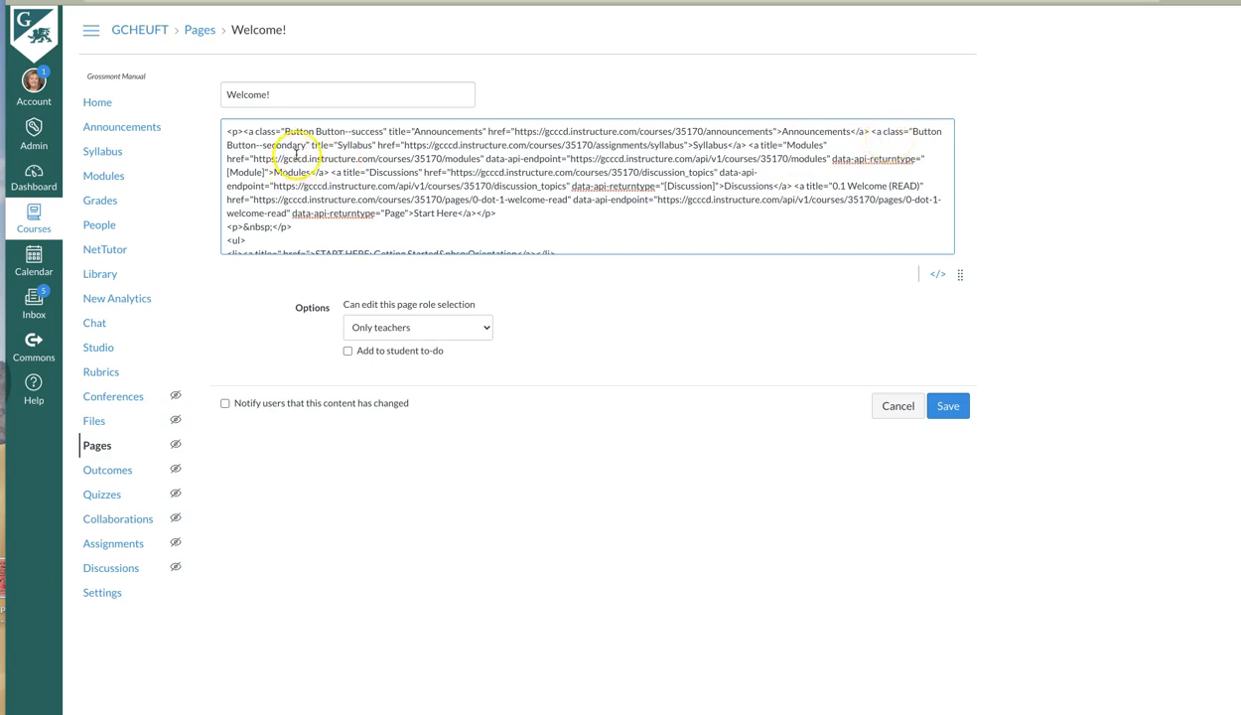
pyautogui.write('"')
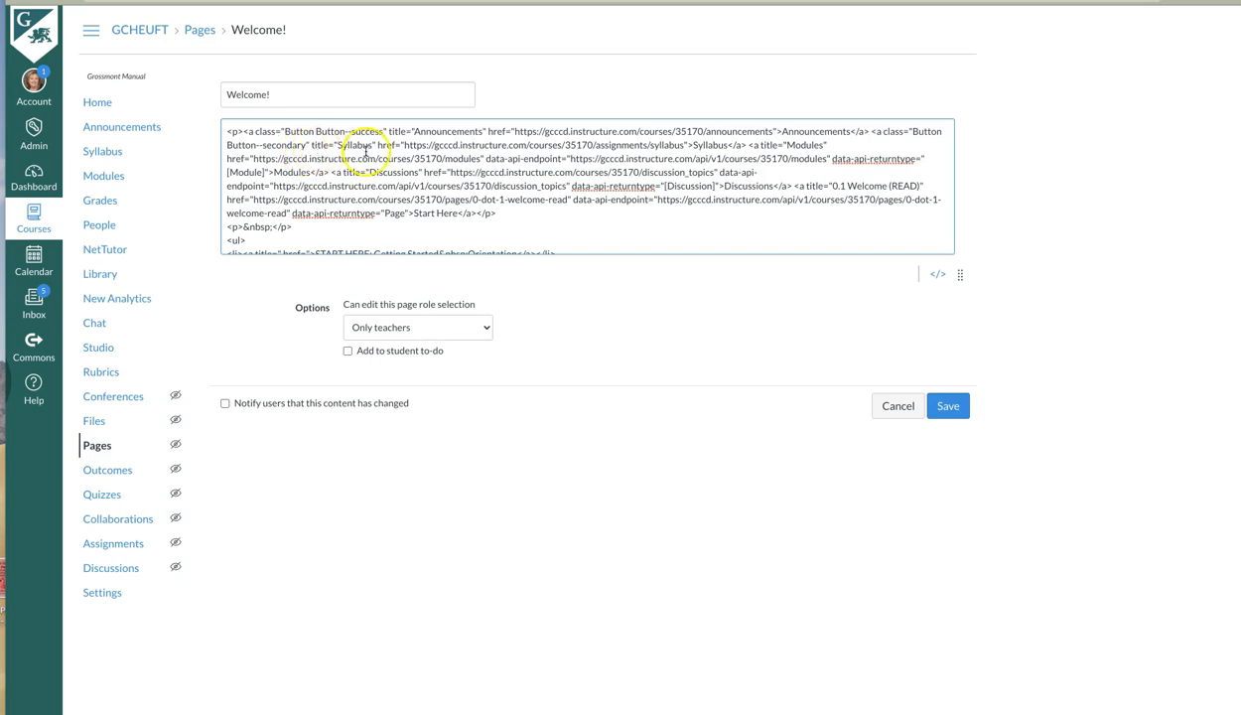
pyautogui.click(948, 407)
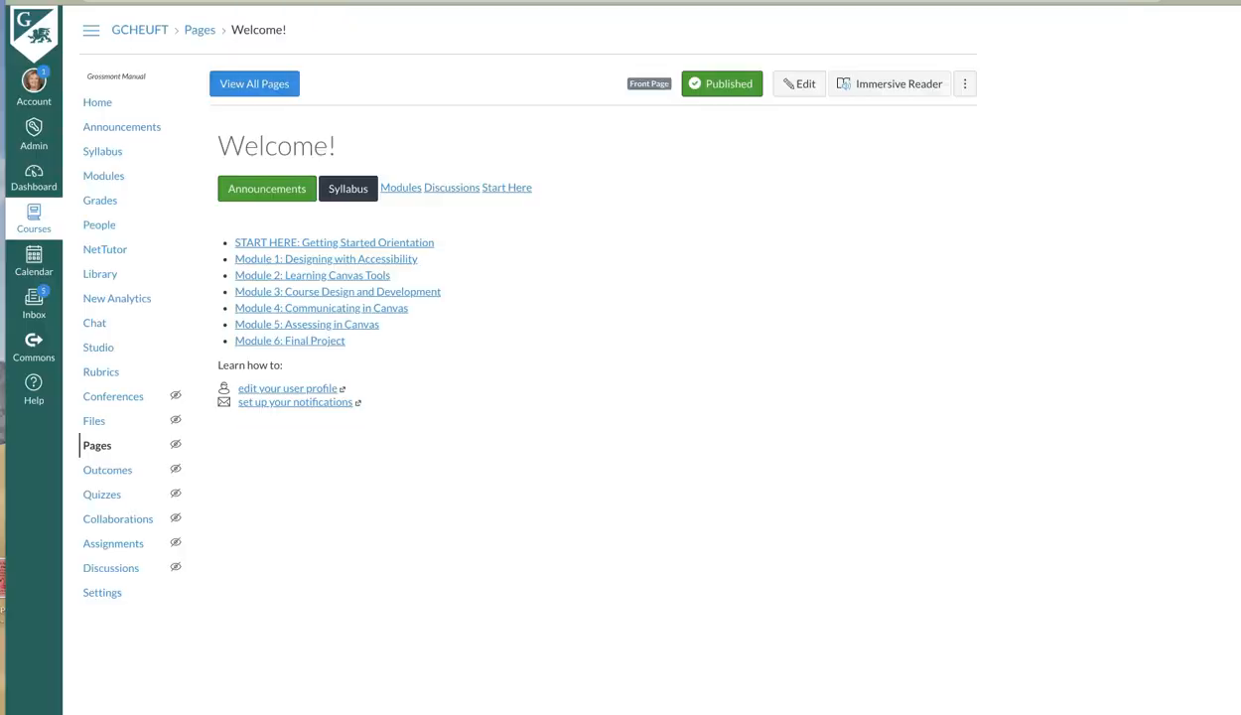
# Reopen the page's HTML and insert class="Button Button--success" into the Modules link's opening tag, before its title attribute.
pyautogui.click(784, 84)
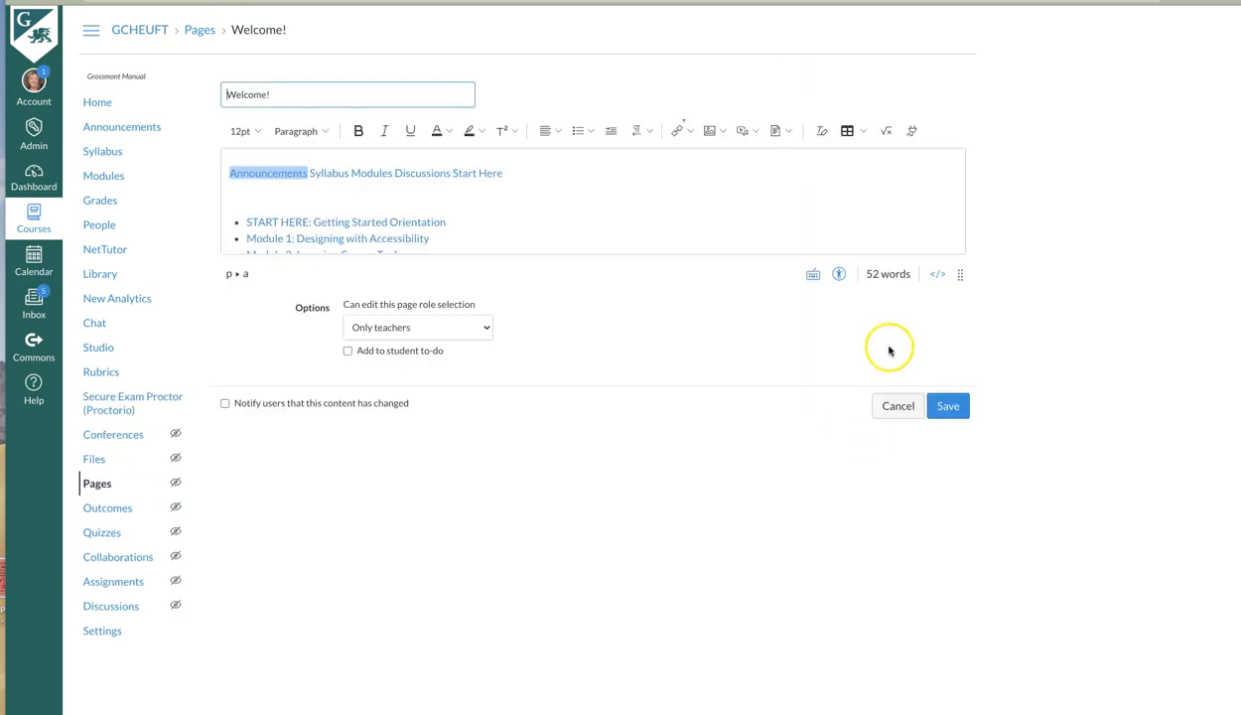
pyautogui.click(937, 275)
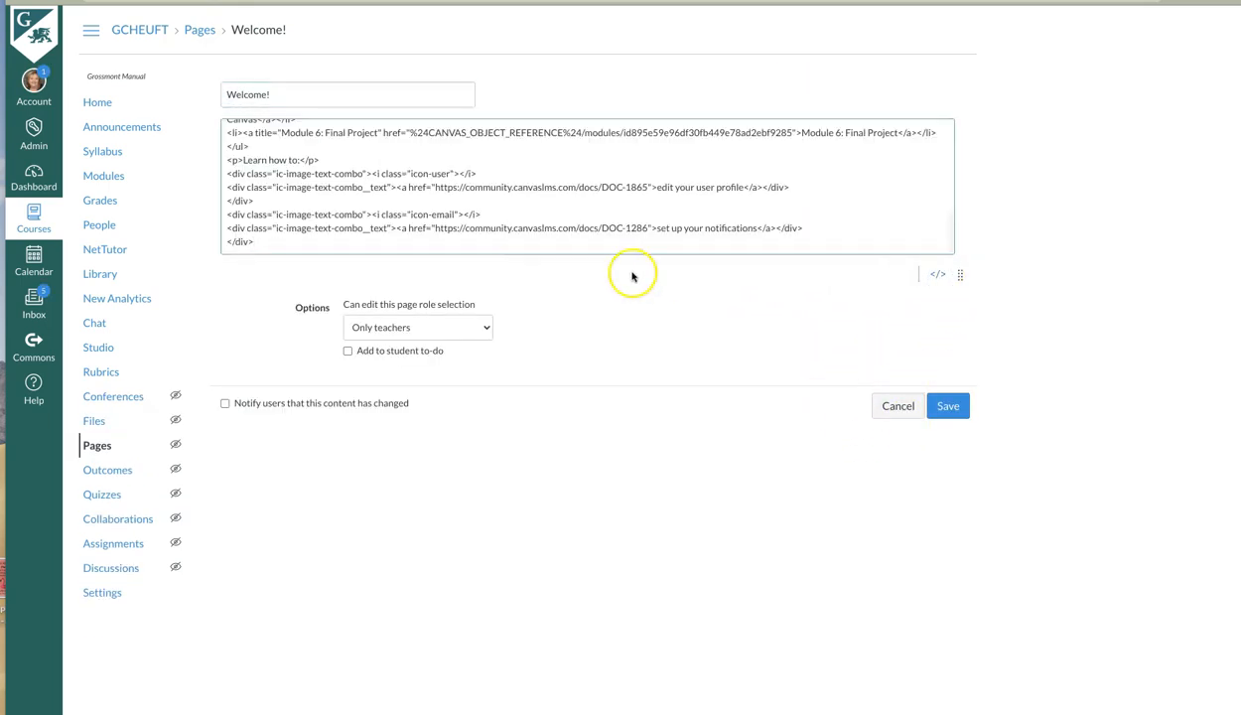
pyautogui.scroll(10, 502, 218)
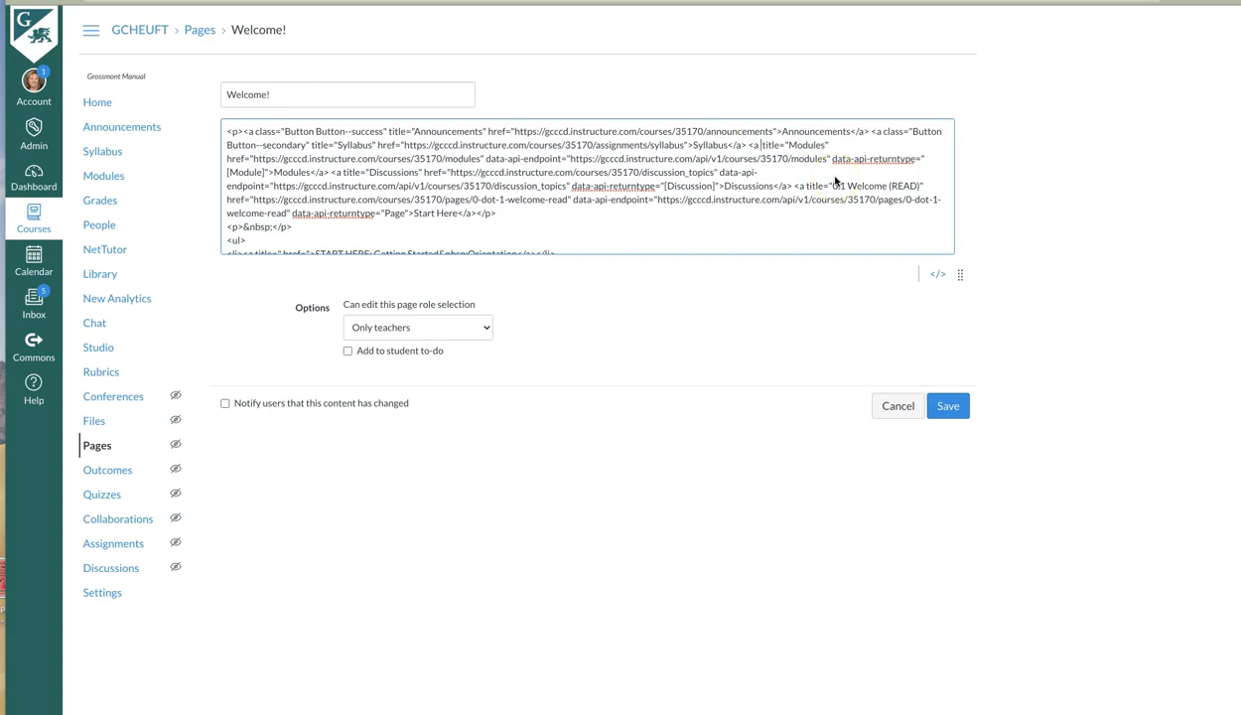
pyautogui.write('class="Button Button--success"')
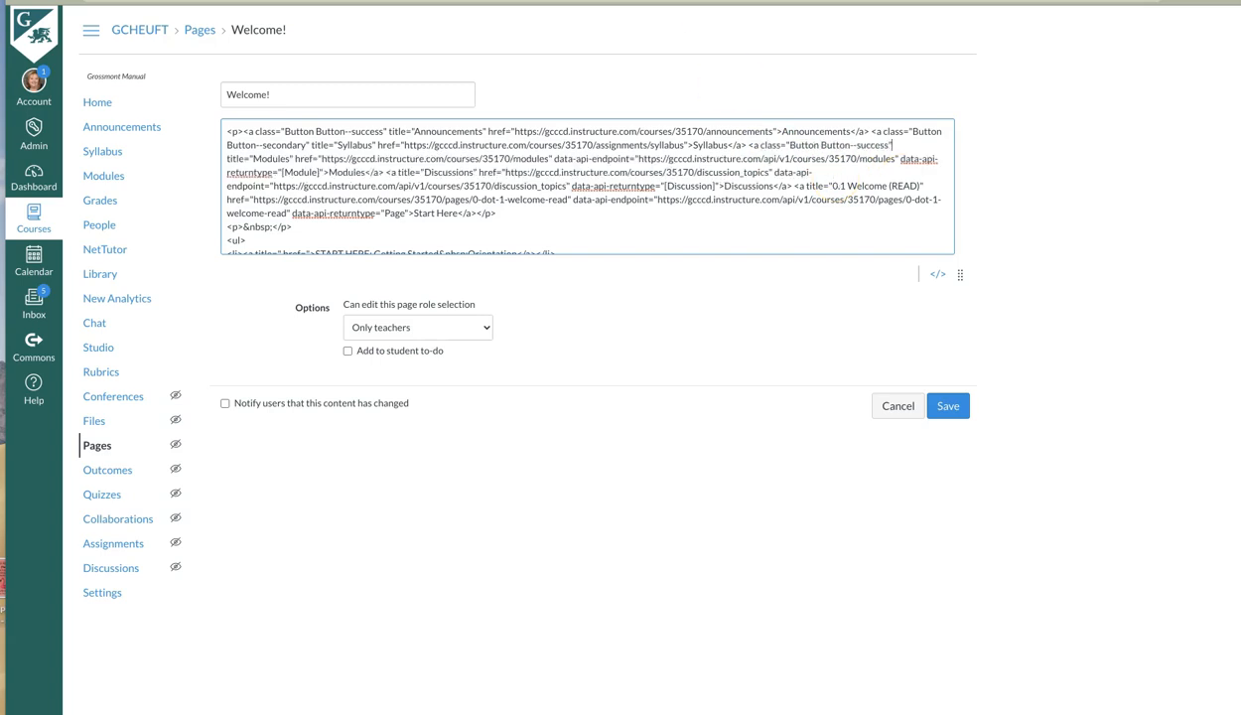
# Check the style guide's button classes, change the Modules link's button class to Button--warning and save the page.
pyautogui.hotkey('ctrl', 'Tab')
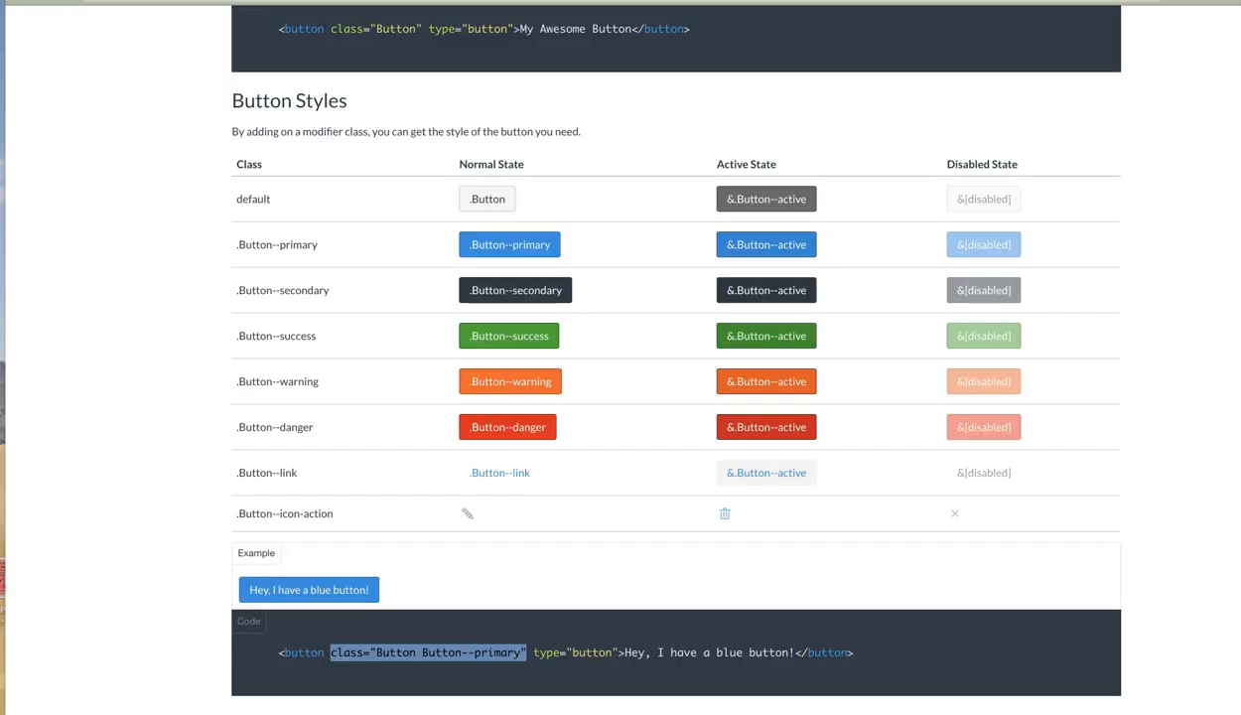
pyautogui.hotkey('ctrl', 'shift', 'Tab')
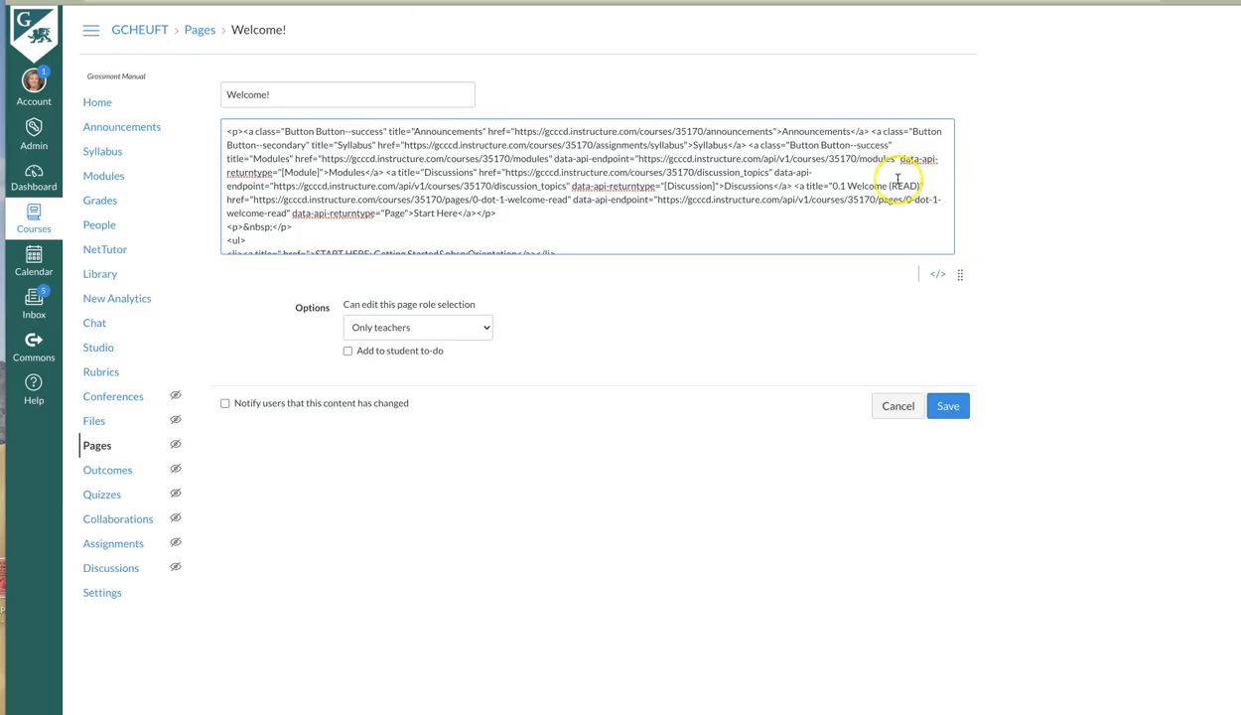
pyautogui.moveTo(857, 146); pyautogui.dragTo(871, 146)
pyautogui.write('warning')
pyautogui.click(949, 405)
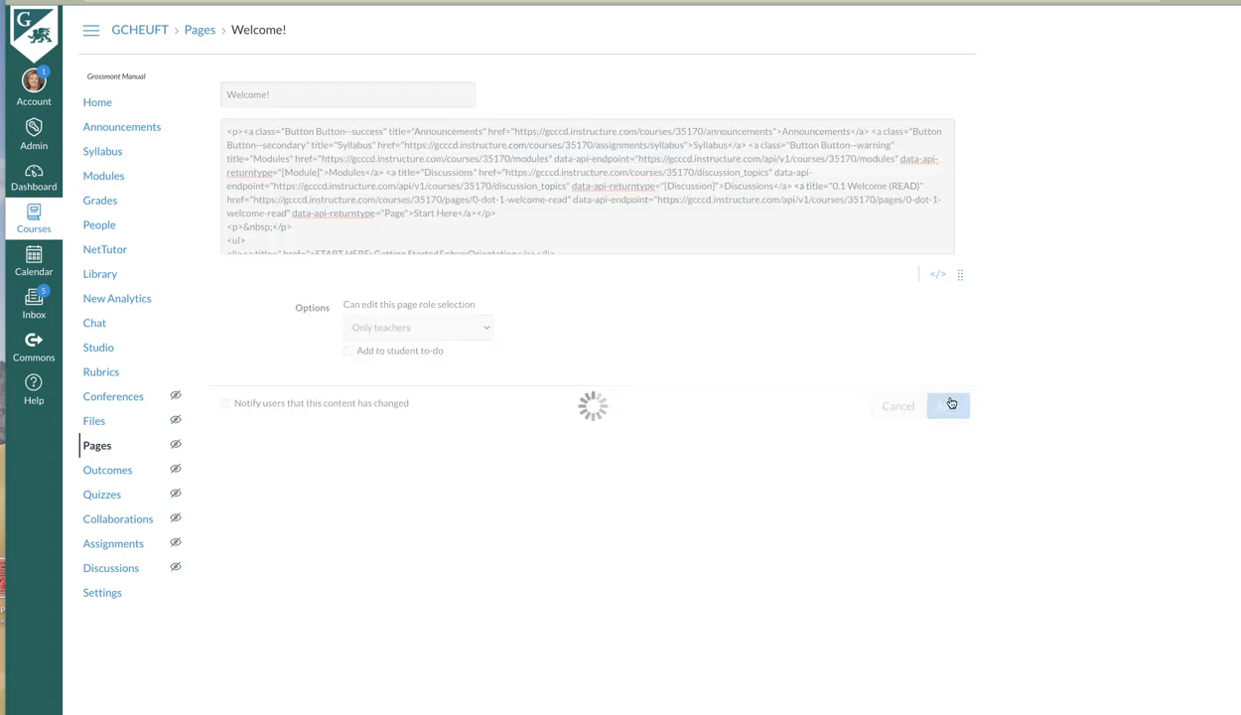